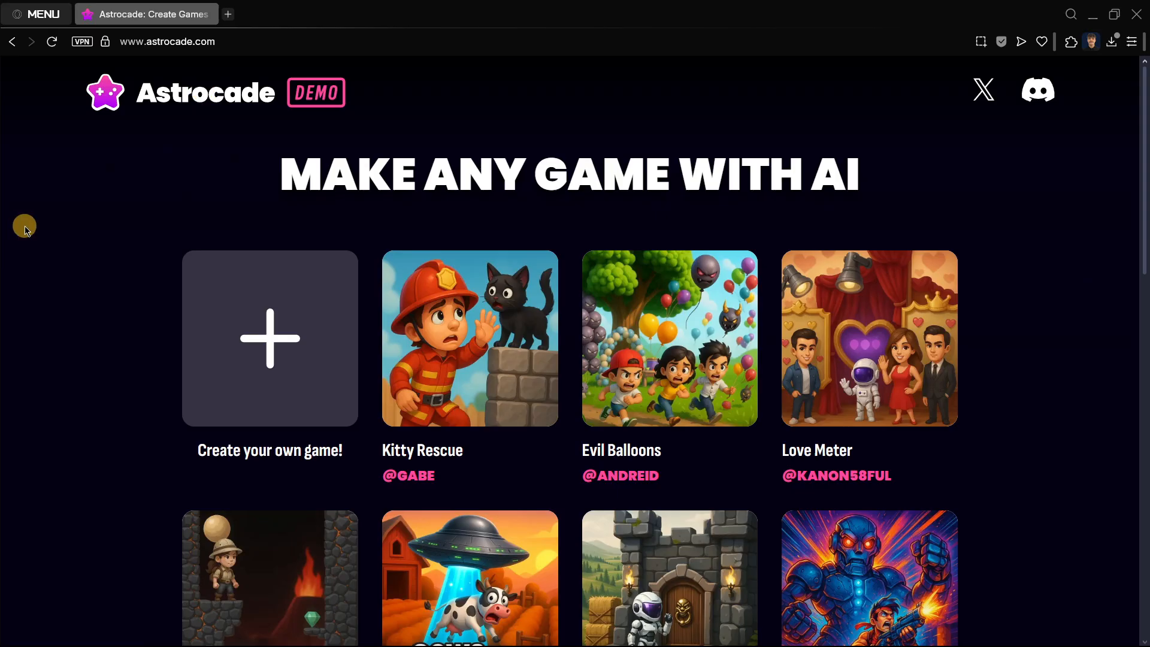
Step: Scroll through the featured game gallery and open a sample game
{"action": "scroll", "coordinate": [52, 401], "scroll_direction": "down", "scroll_amount": 10}
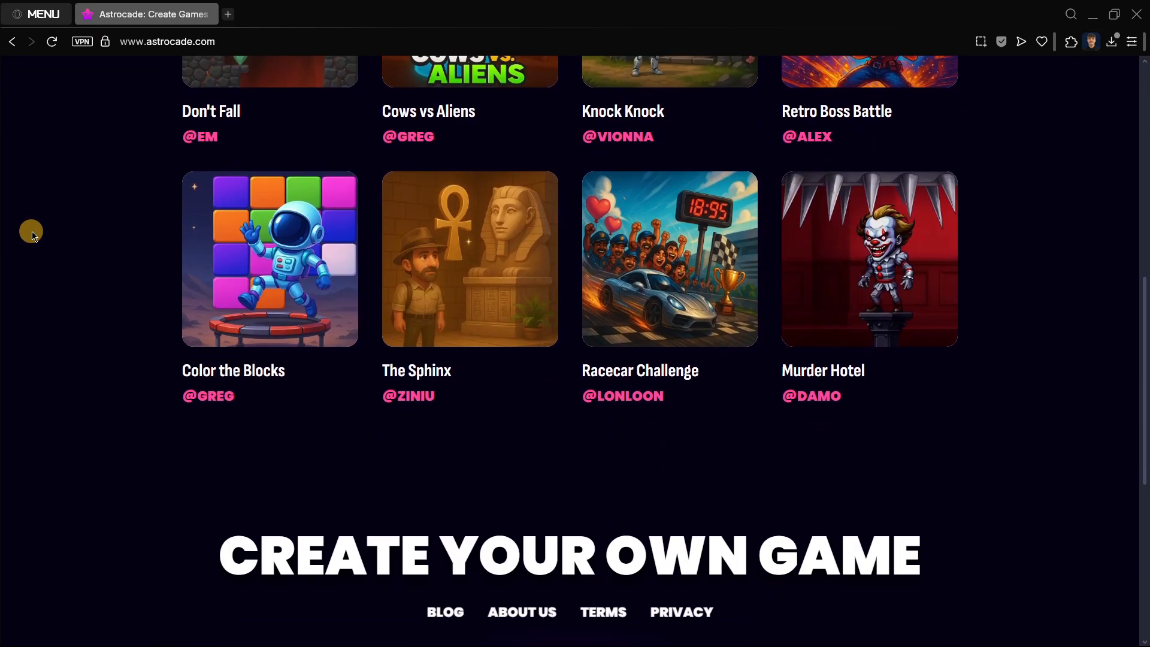
{"action": "scroll", "coordinate": [32, 233], "scroll_direction": "up", "scroll_amount": 8}
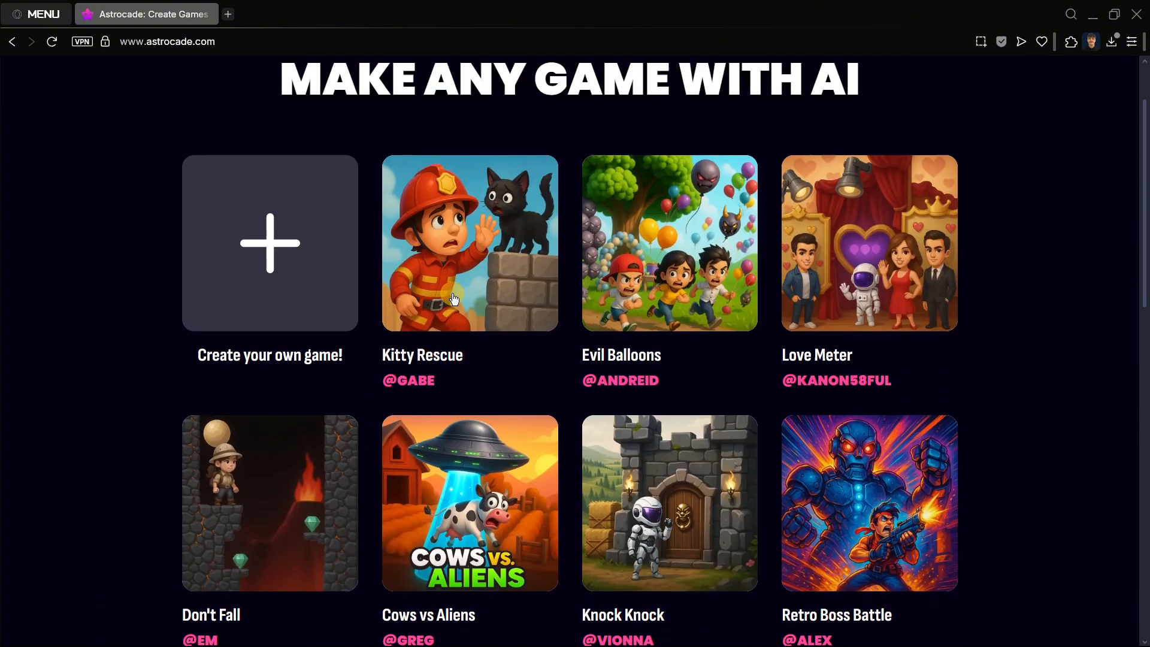
{"action": "scroll", "coordinate": [454, 299], "scroll_direction": "up", "scroll_amount": 1}
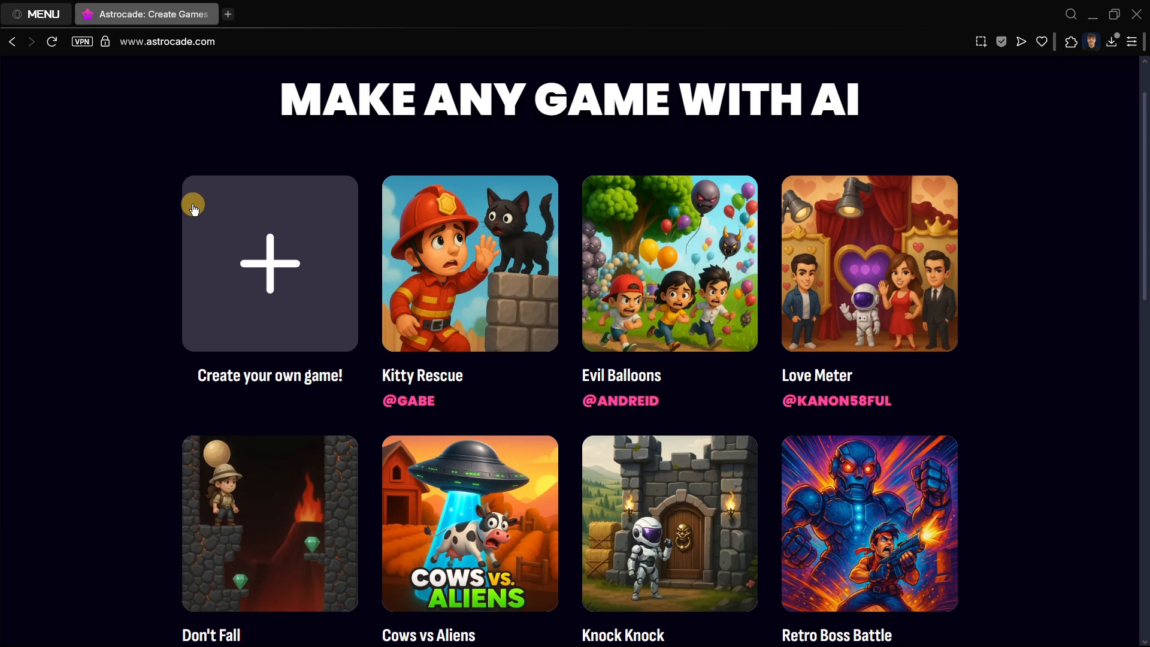
{"action": "left_click", "coordinate": [193, 284]}
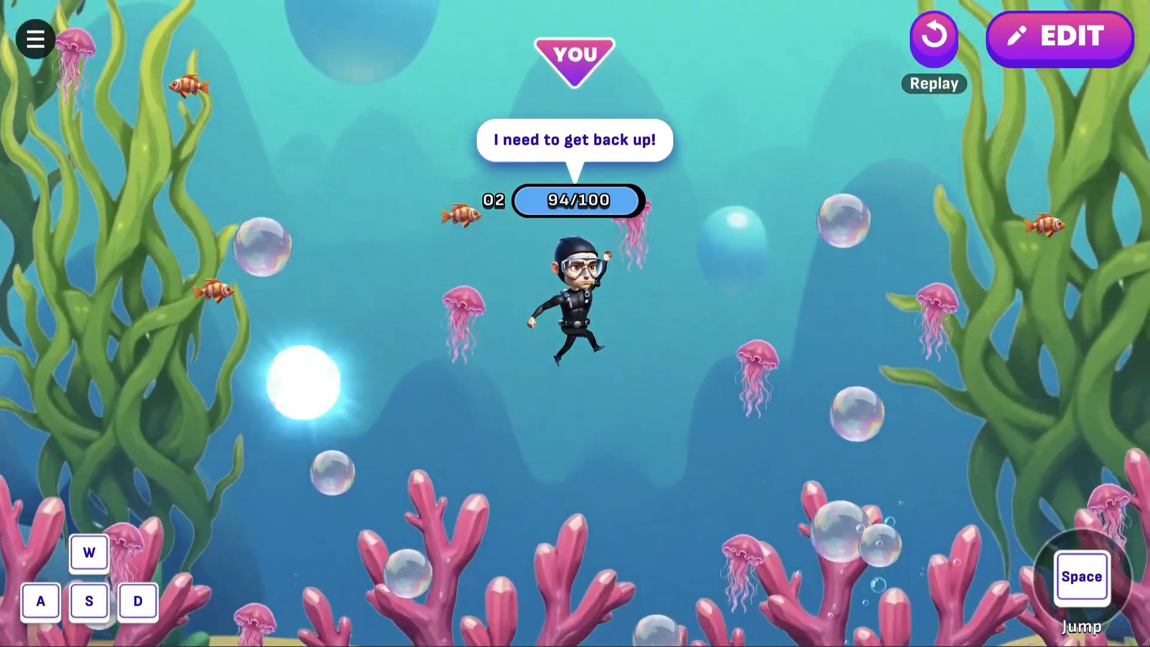
Step: Play through the sample games, moving the character and jumping
{"action": "key", "text": "d"}
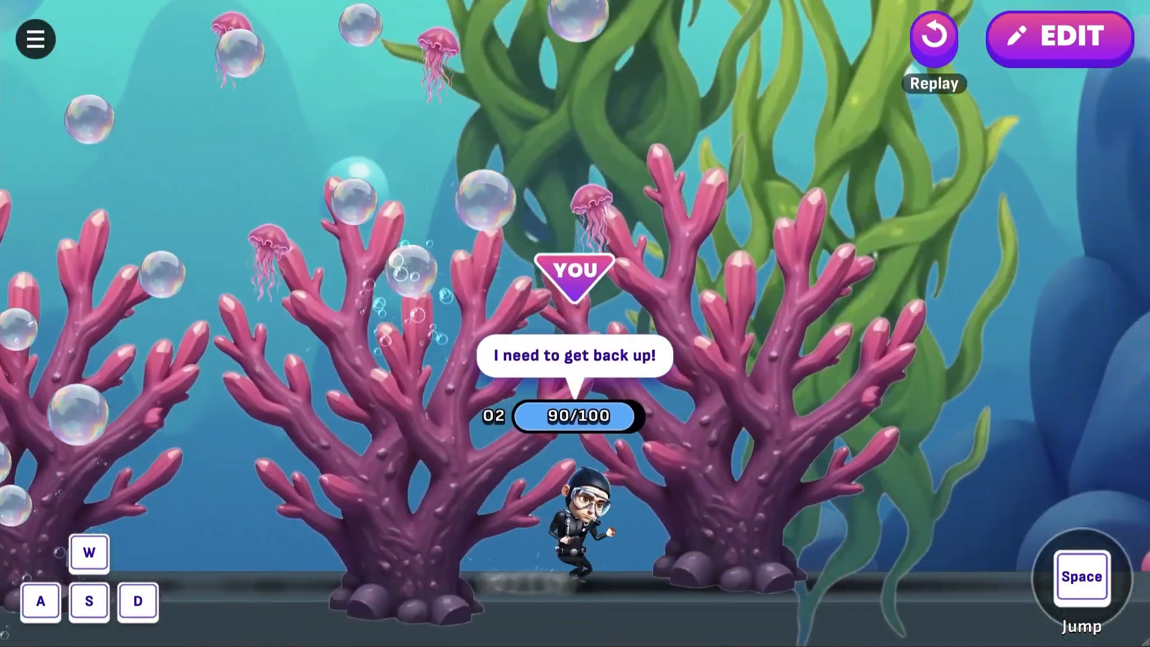
{"action": "key", "text": "a"}
{"action": "key", "text": "space"}
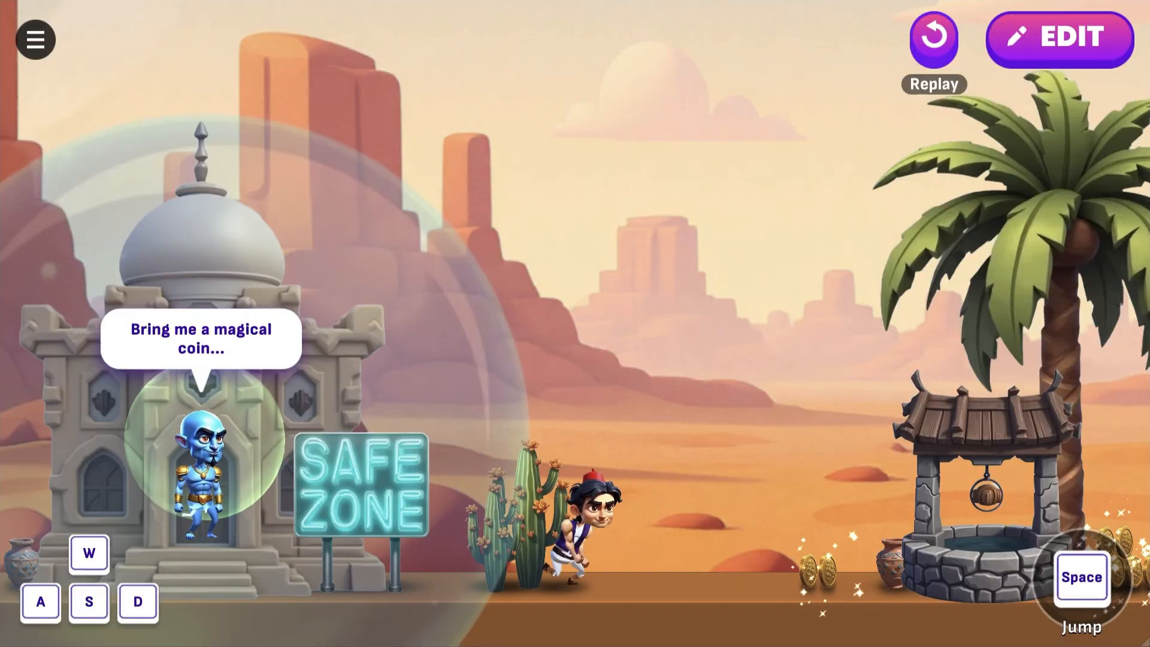
{"action": "key", "text": "d"}
{"action": "key", "text": "space"}
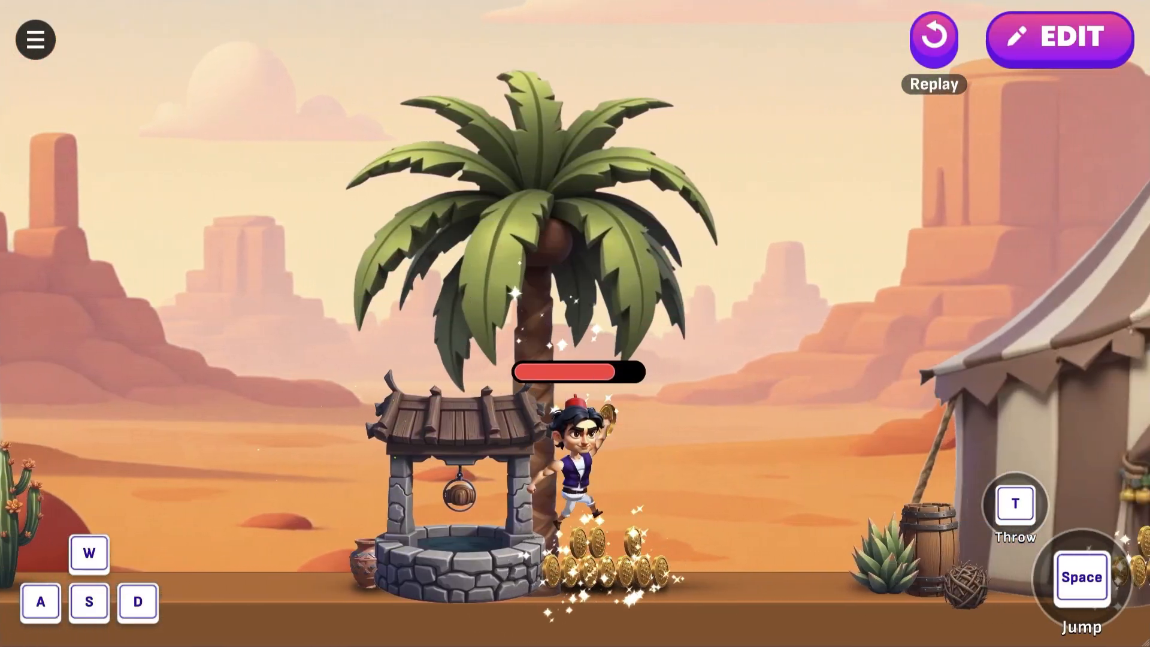
{"action": "key", "text": "a"}
{"action": "key", "text": "space"}
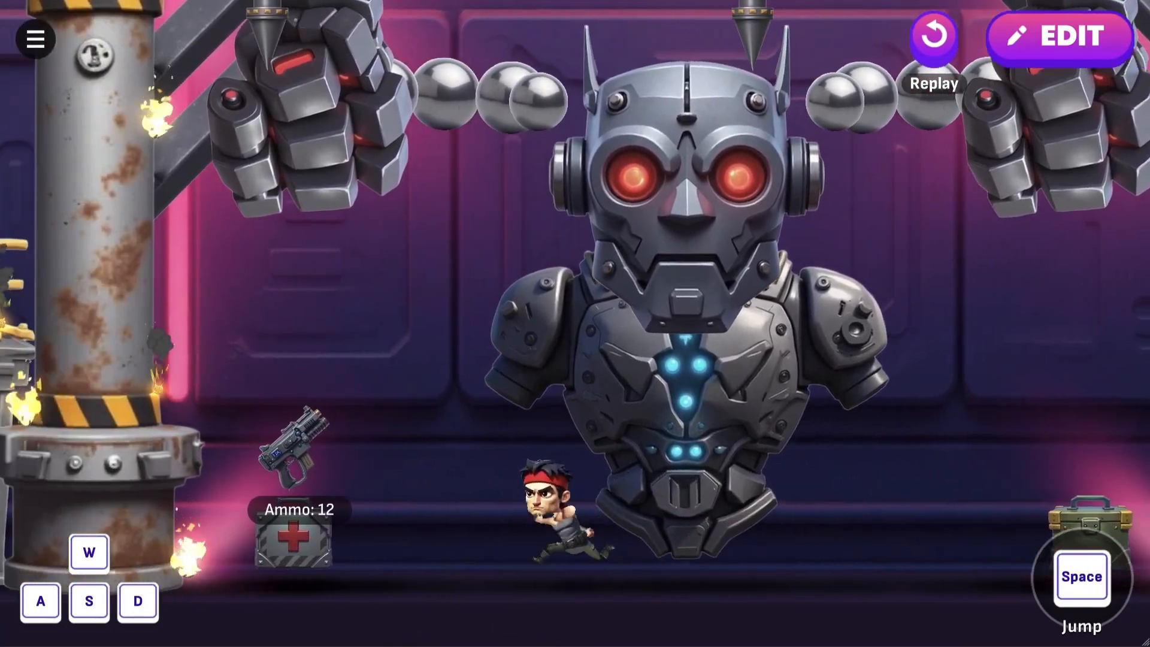
{"action": "key", "text": "d"}
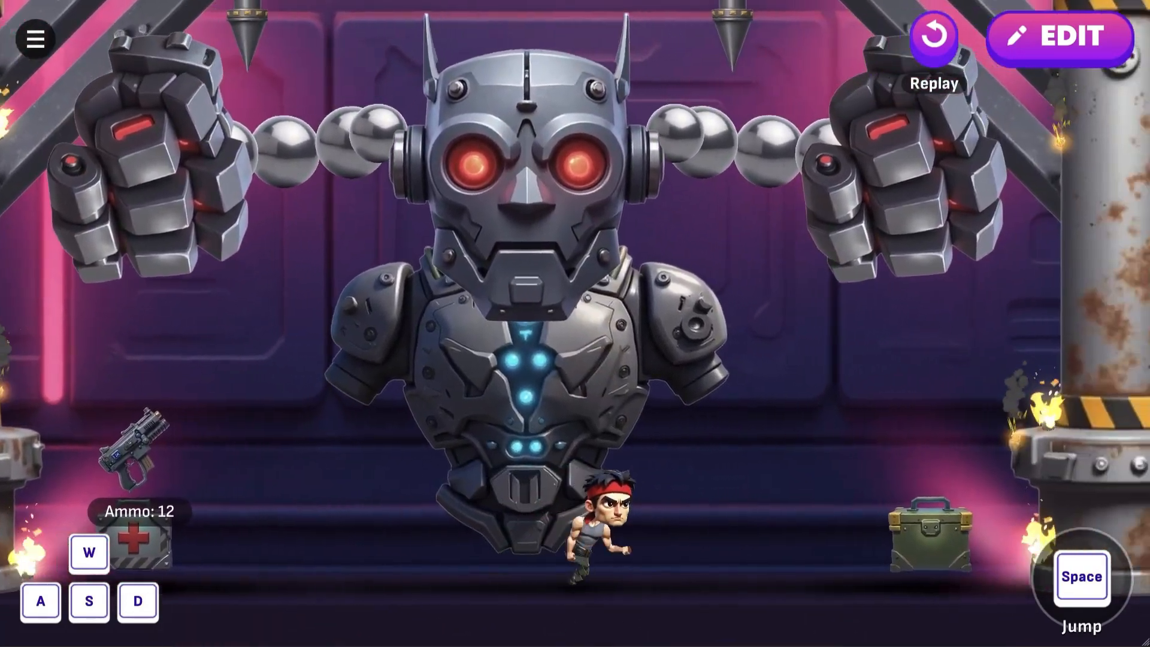
{"action": "key", "text": "a"}
{"action": "key", "text": "d"}
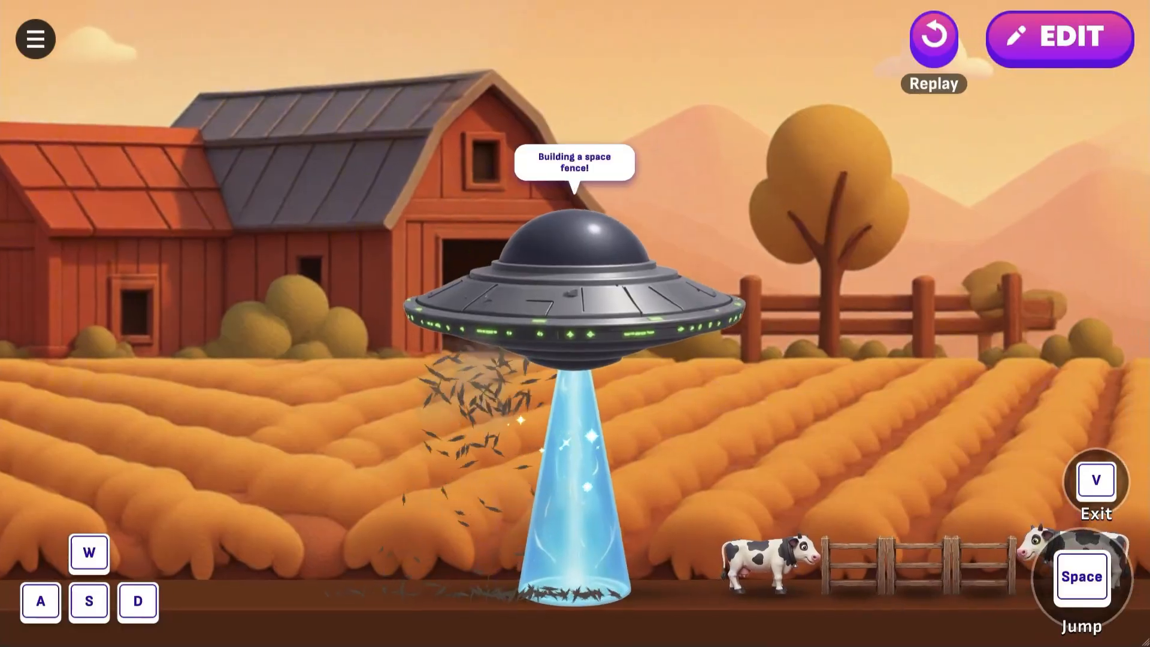
{"action": "key", "text": "d"}
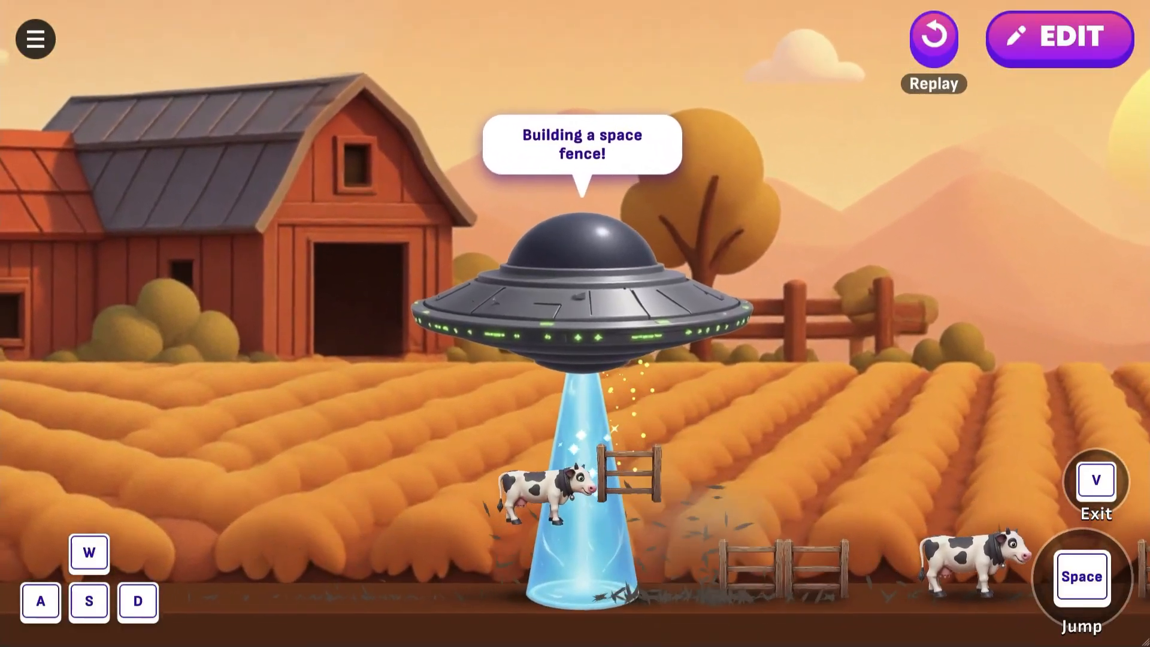
{"action": "key", "text": "d"}
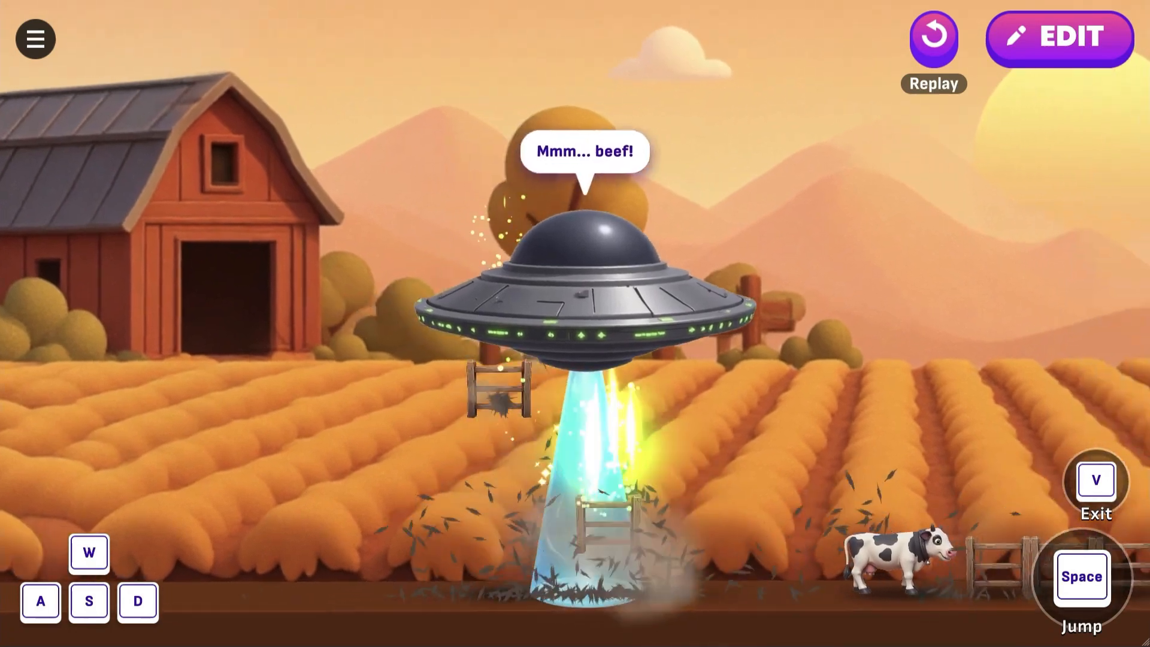
{"action": "key", "text": "d"}
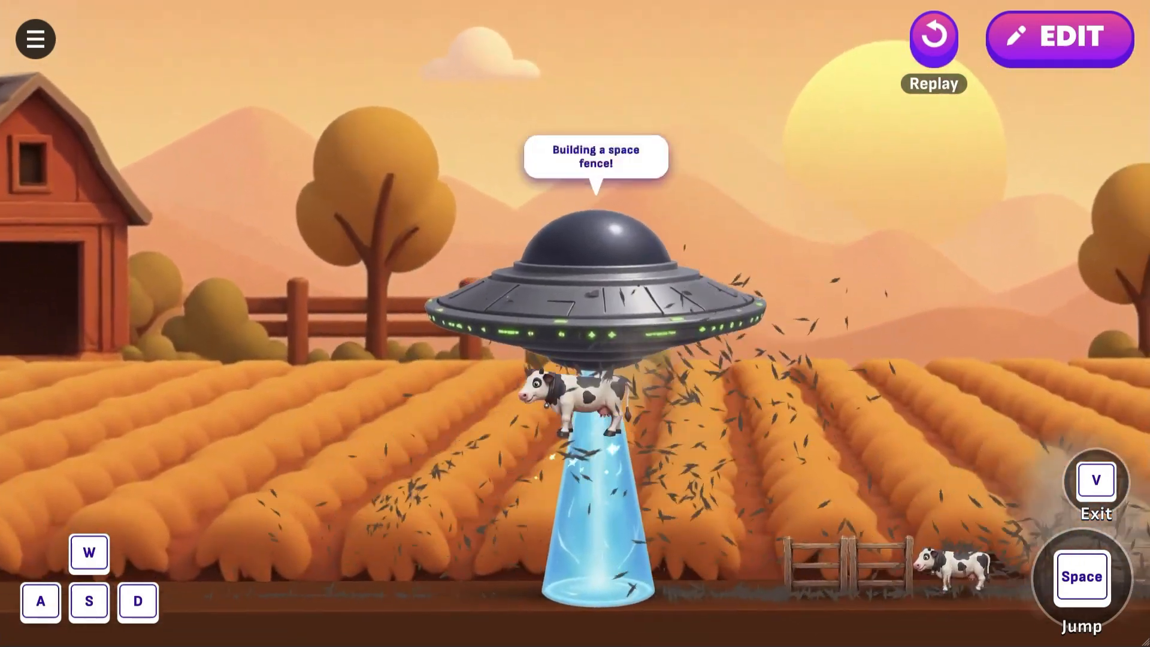
{"action": "key", "text": "d"}
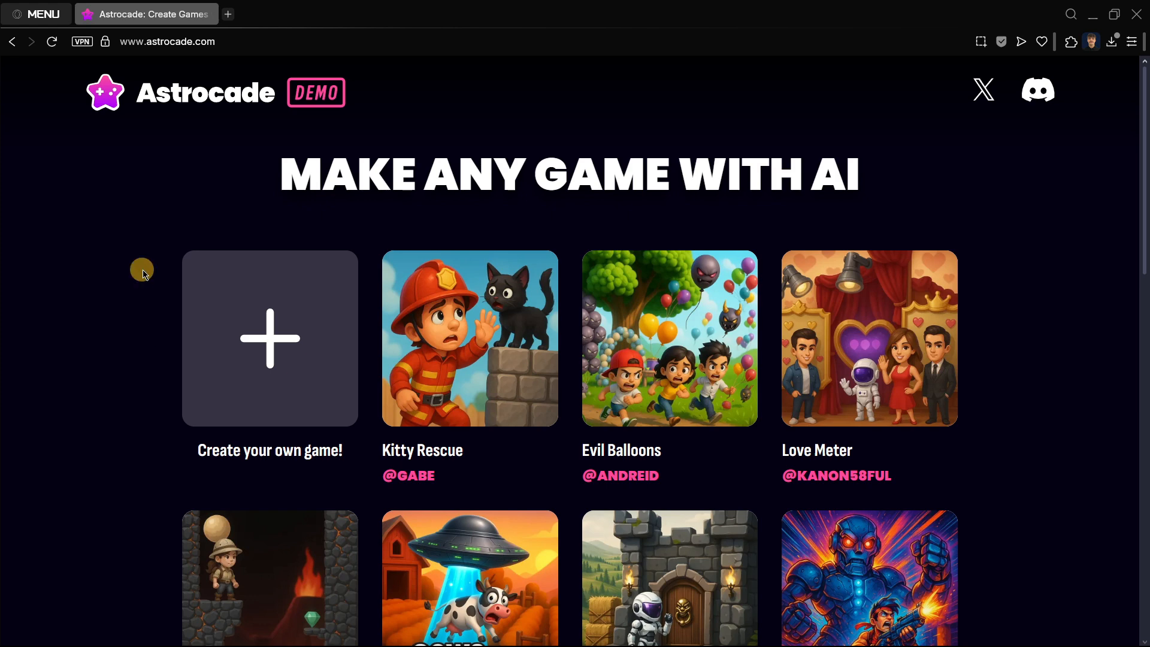
Step: Open the Discord invite, accept it to join the Astrocade server, and scroll its channel list
{"action": "left_click", "coordinate": [1042, 100]}
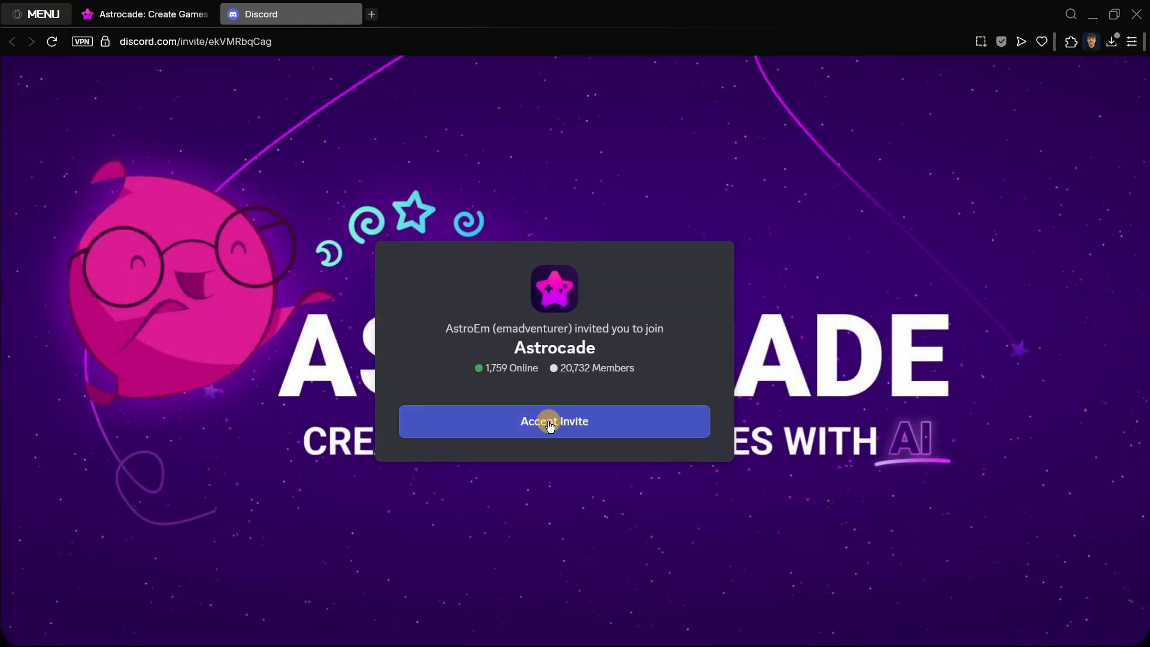
{"action": "left_click", "coordinate": [550, 422]}
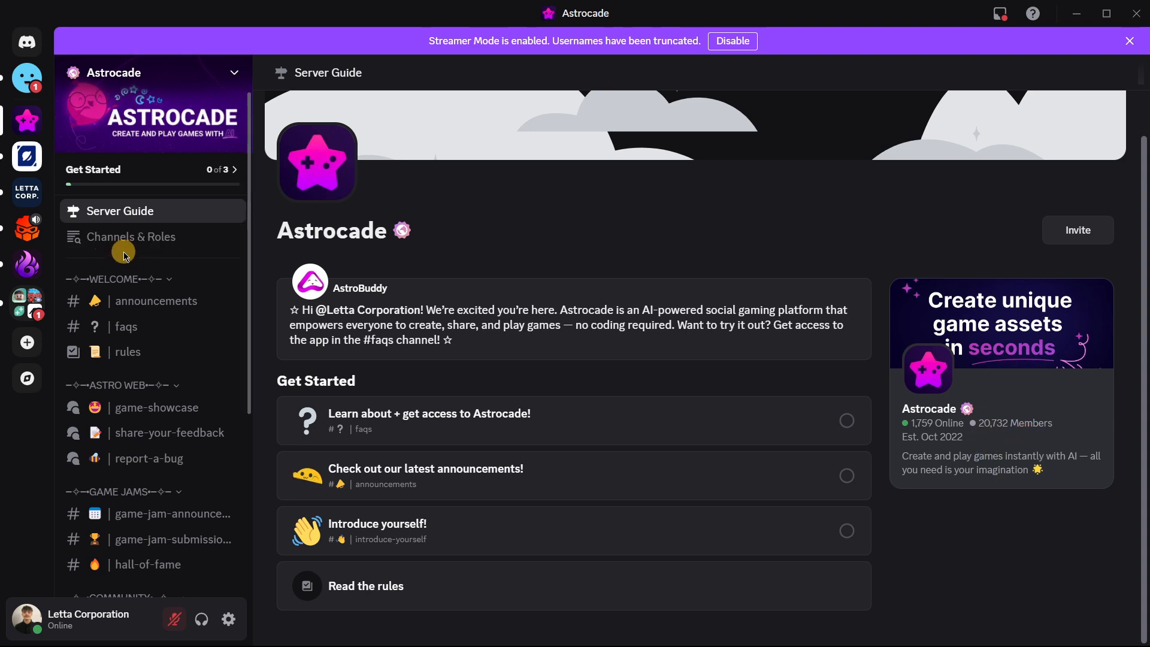
{"action": "scroll", "coordinate": [147, 359], "scroll_direction": "down", "scroll_amount": 5}
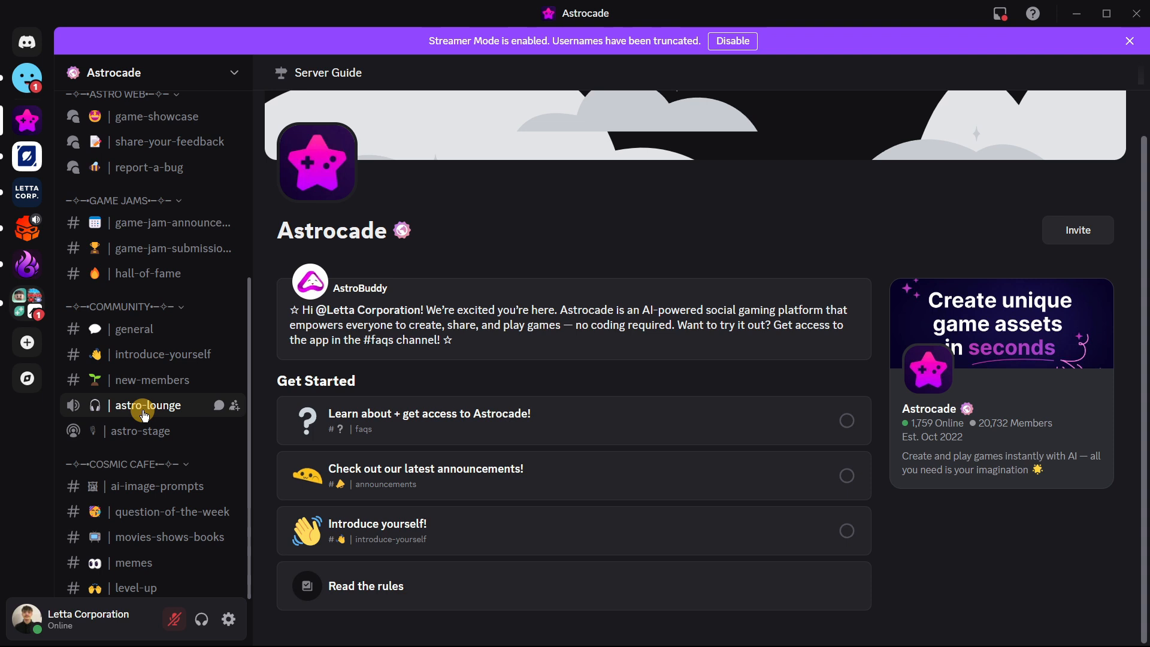
{"action": "scroll", "coordinate": [144, 415], "scroll_direction": "up", "scroll_amount": 4}
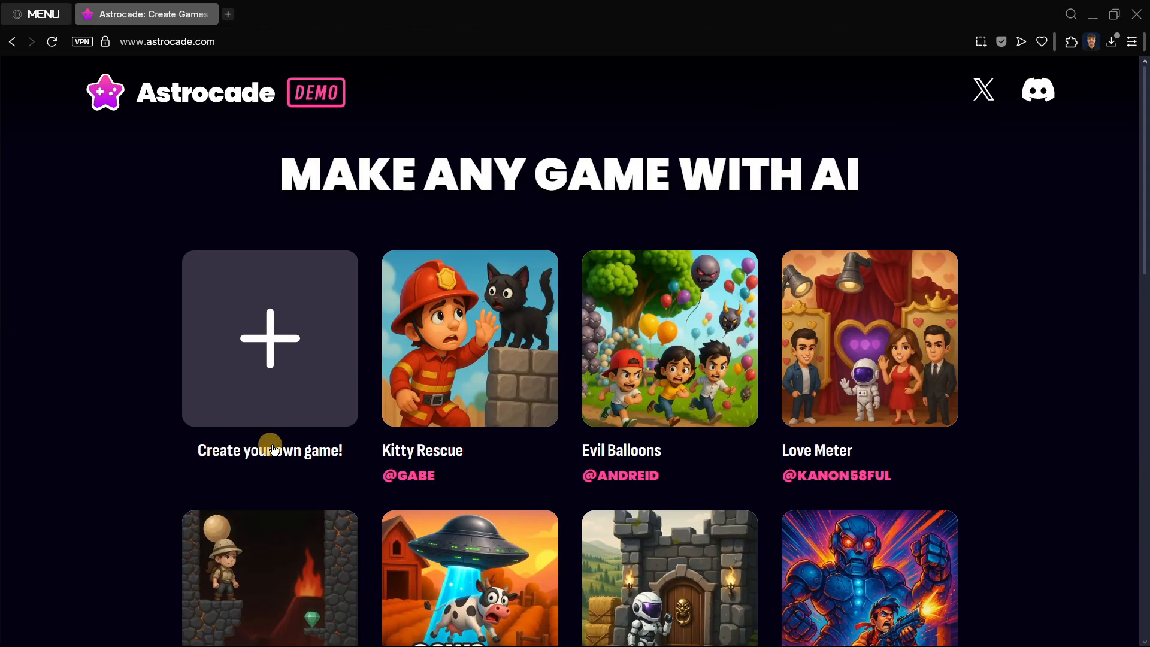
Step: Open the game creator, clear the wish field, and wish for "A 2D platformer game in which the player is an animal"
{"action": "left_click", "coordinate": [256, 385]}
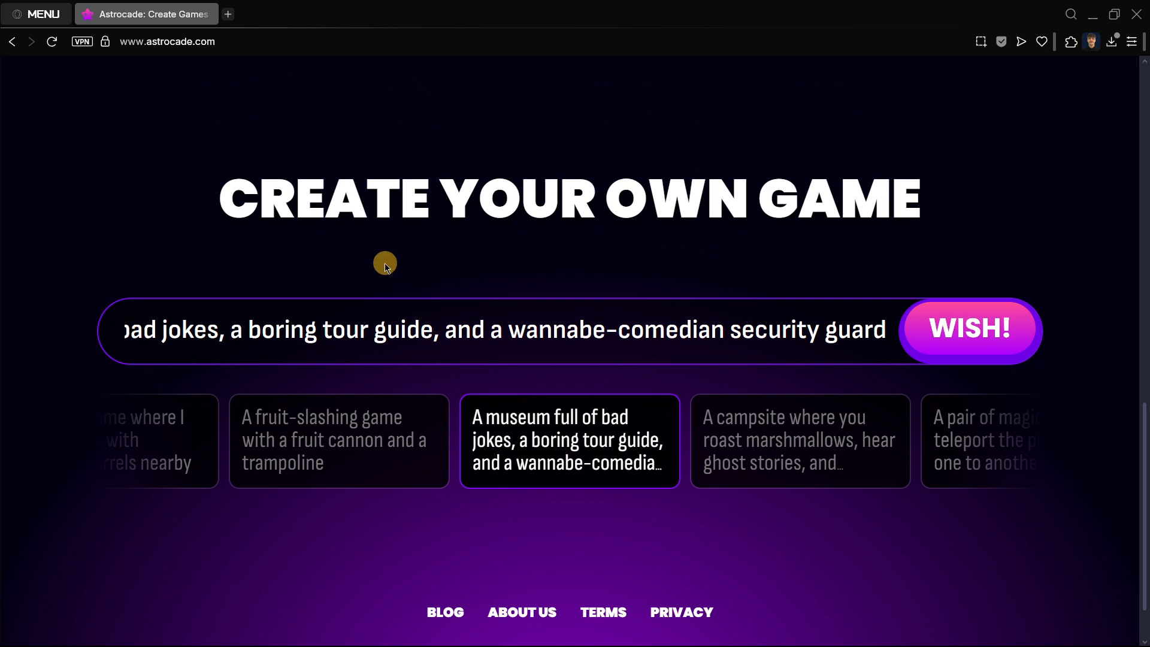
{"action": "left_click_drag", "start_coordinate": [226, 201], "coordinate": [935, 185]}
{"action": "left_click", "coordinate": [276, 269]}
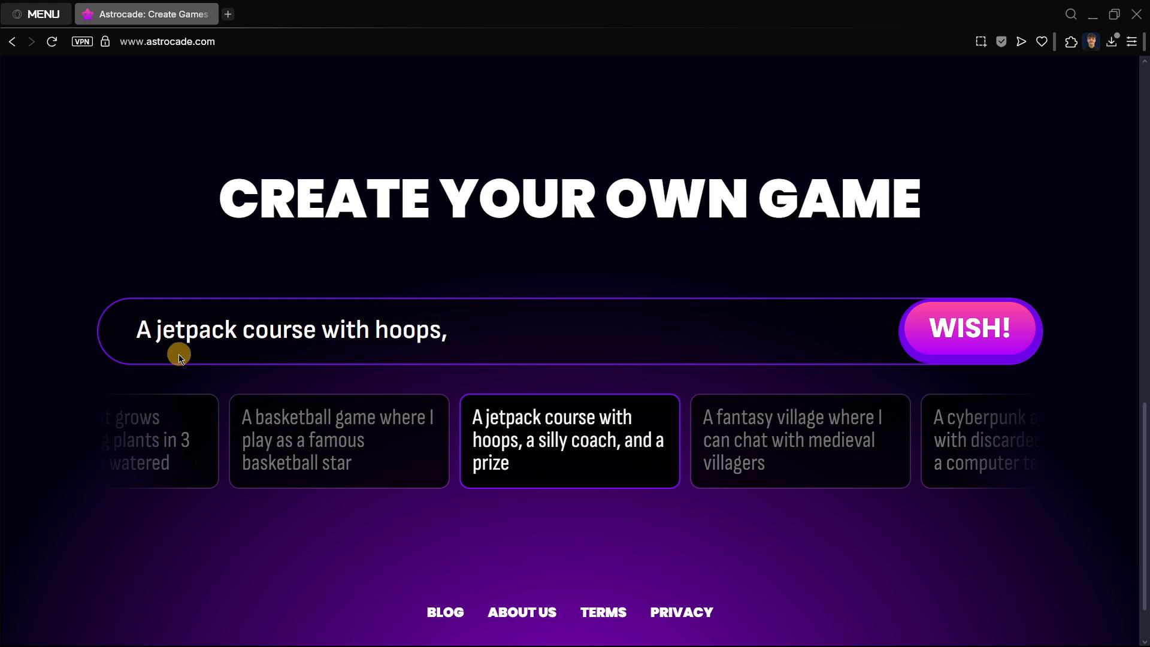
{"action": "left_click", "coordinate": [388, 326]}
{"action": "left_click_drag", "start_coordinate": [737, 326], "coordinate": [64, 335]}
{"action": "key", "text": "BackSpace"}
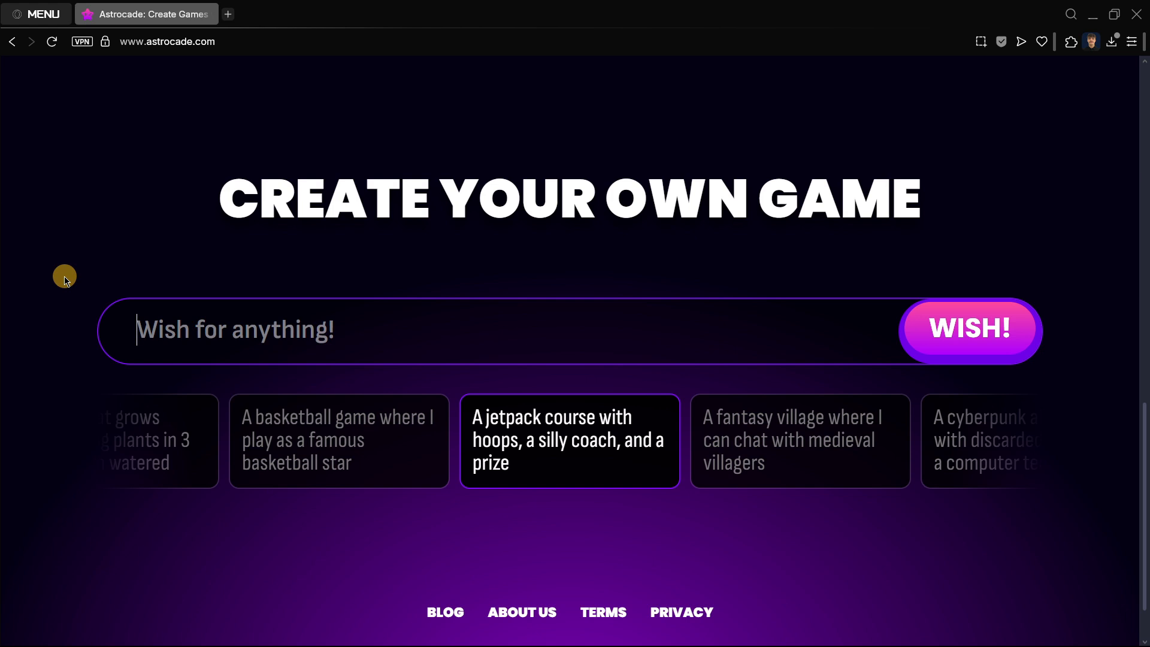
{"action": "type", "text": "A"}
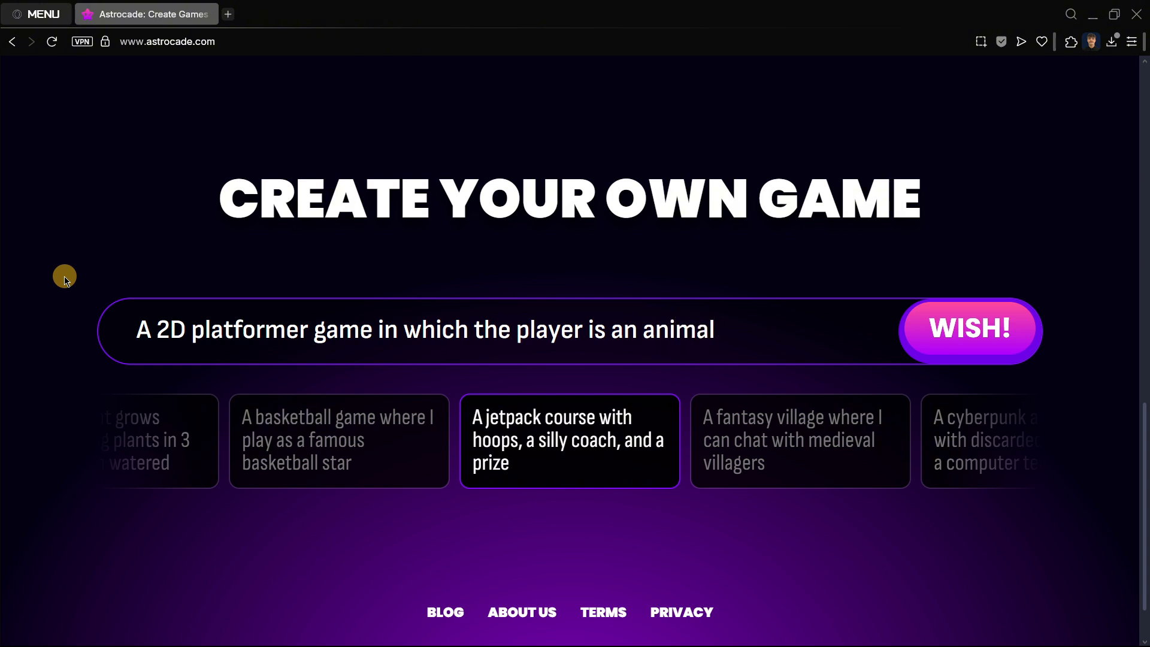
{"action": "left_click", "coordinate": [975, 334]}
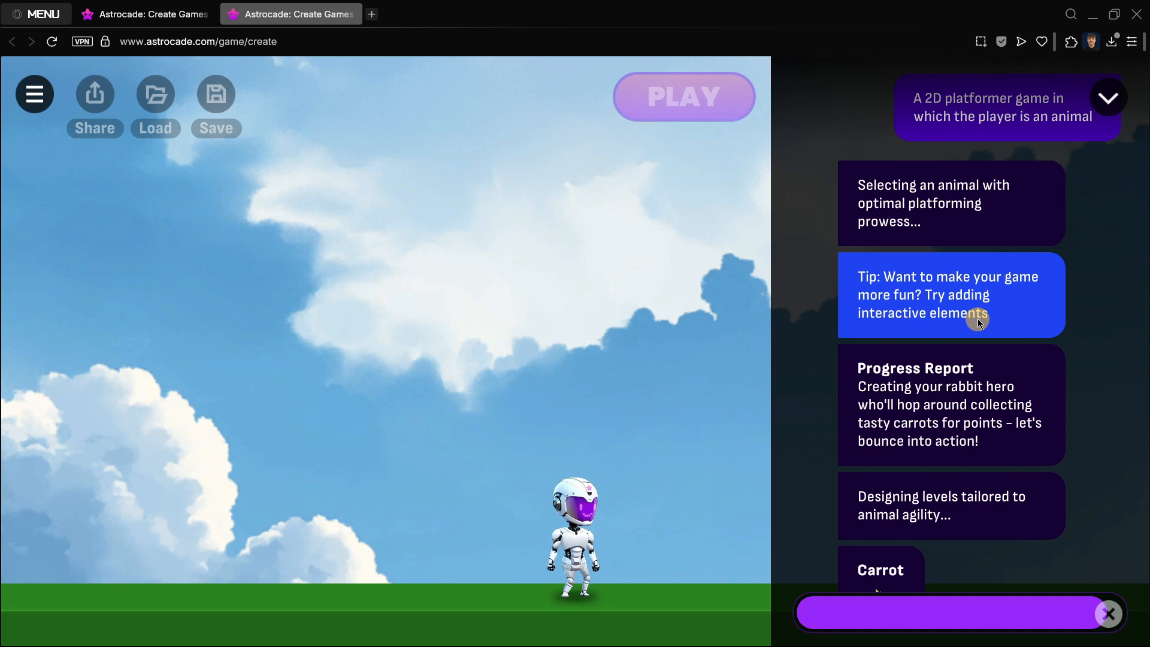
Step: Scroll through the chat panel to review the generation messages and created assets
{"action": "scroll", "coordinate": [980, 322], "scroll_direction": "up", "scroll_amount": 3}
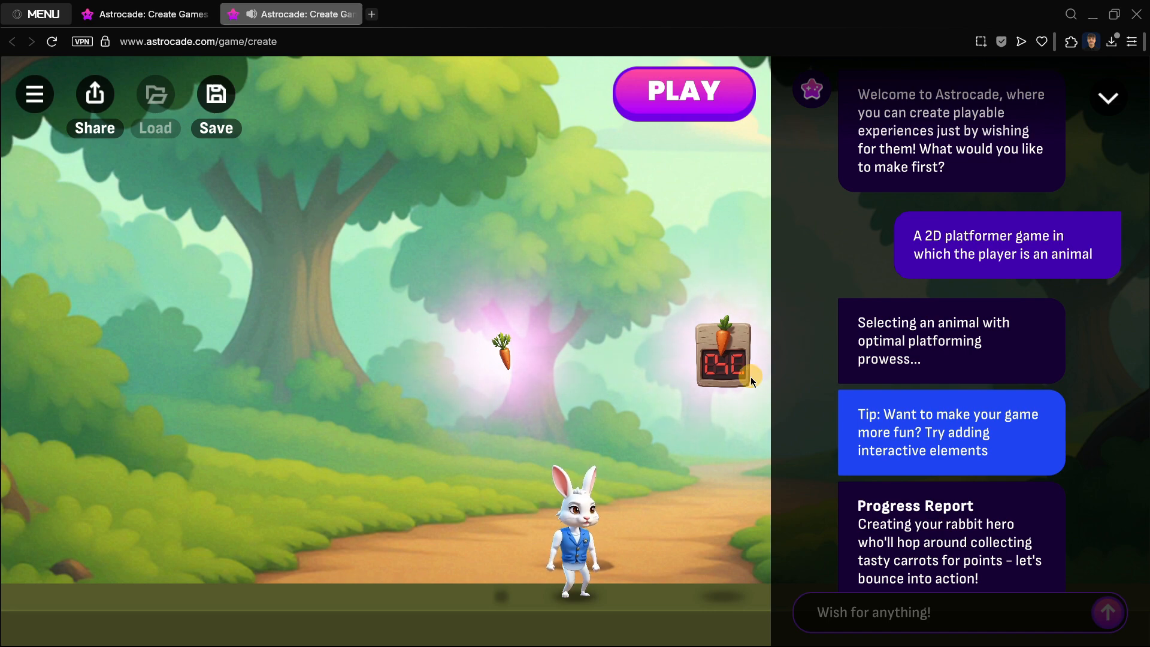
{"action": "scroll", "coordinate": [893, 420], "scroll_direction": "down", "scroll_amount": 6}
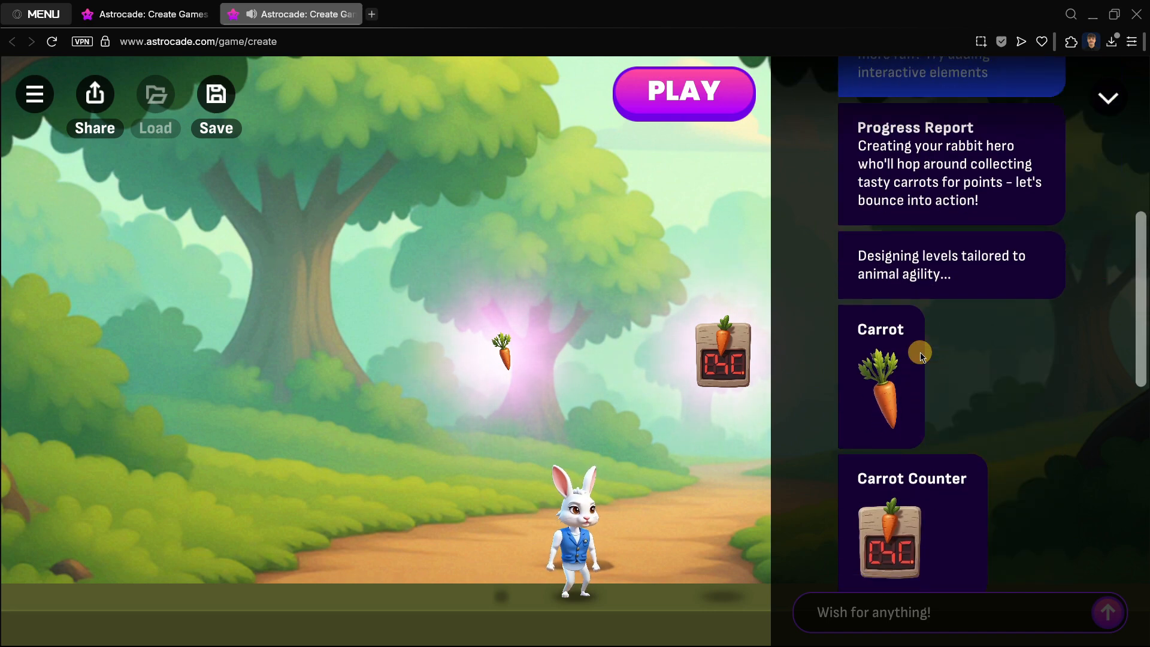
{"action": "scroll", "coordinate": [922, 355], "scroll_direction": "down", "scroll_amount": 1}
{"action": "scroll", "coordinate": [884, 374], "scroll_direction": "down", "scroll_amount": 4}
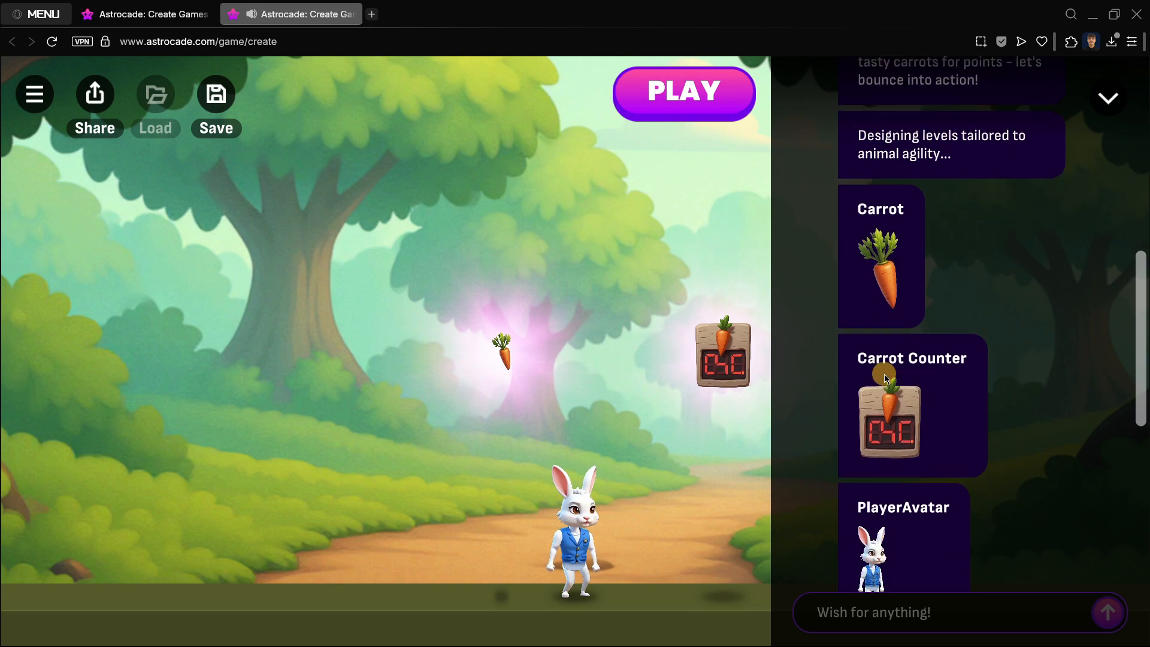
{"action": "scroll", "coordinate": [959, 439], "scroll_direction": "down", "scroll_amount": 5}
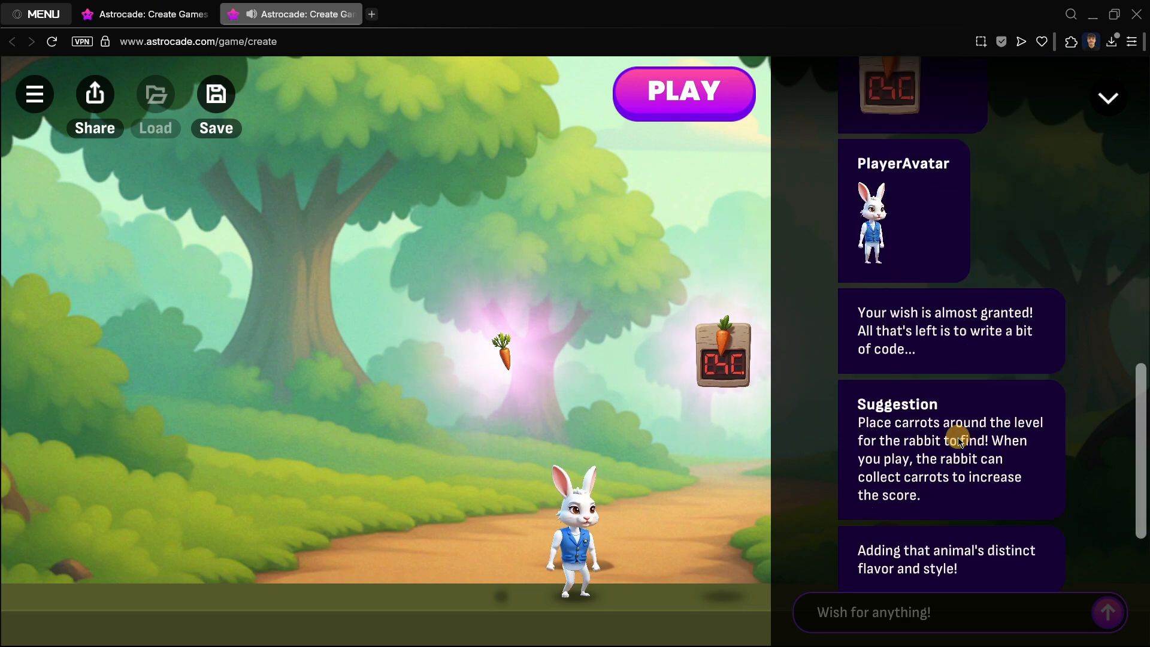
{"action": "scroll", "coordinate": [926, 345], "scroll_direction": "up", "scroll_amount": 1}
{"action": "scroll", "coordinate": [927, 344], "scroll_direction": "up", "scroll_amount": 13}
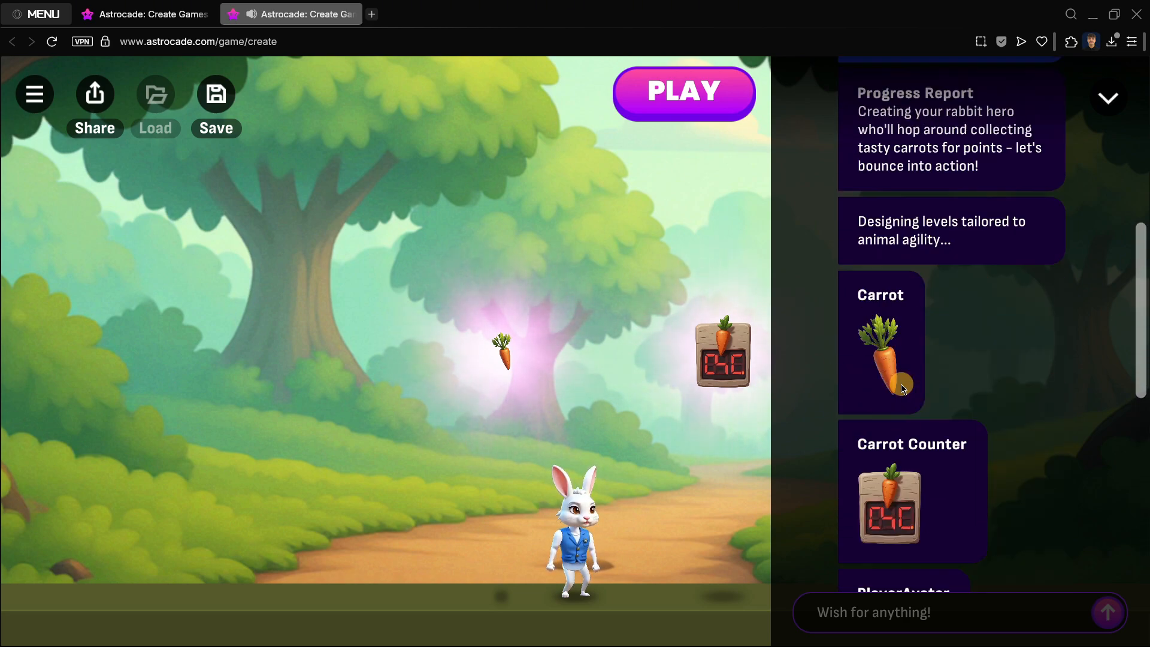
{"action": "scroll", "coordinate": [949, 345], "scroll_direction": "down", "scroll_amount": 9}
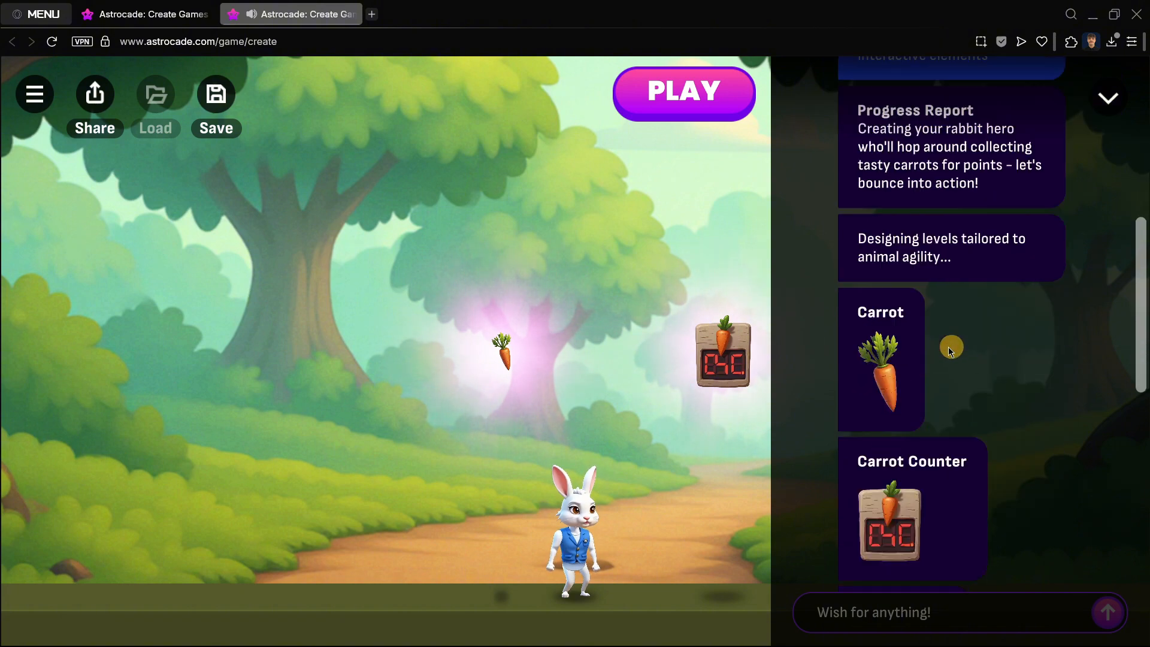
{"action": "scroll", "coordinate": [894, 359], "scroll_direction": "down", "scroll_amount": 1}
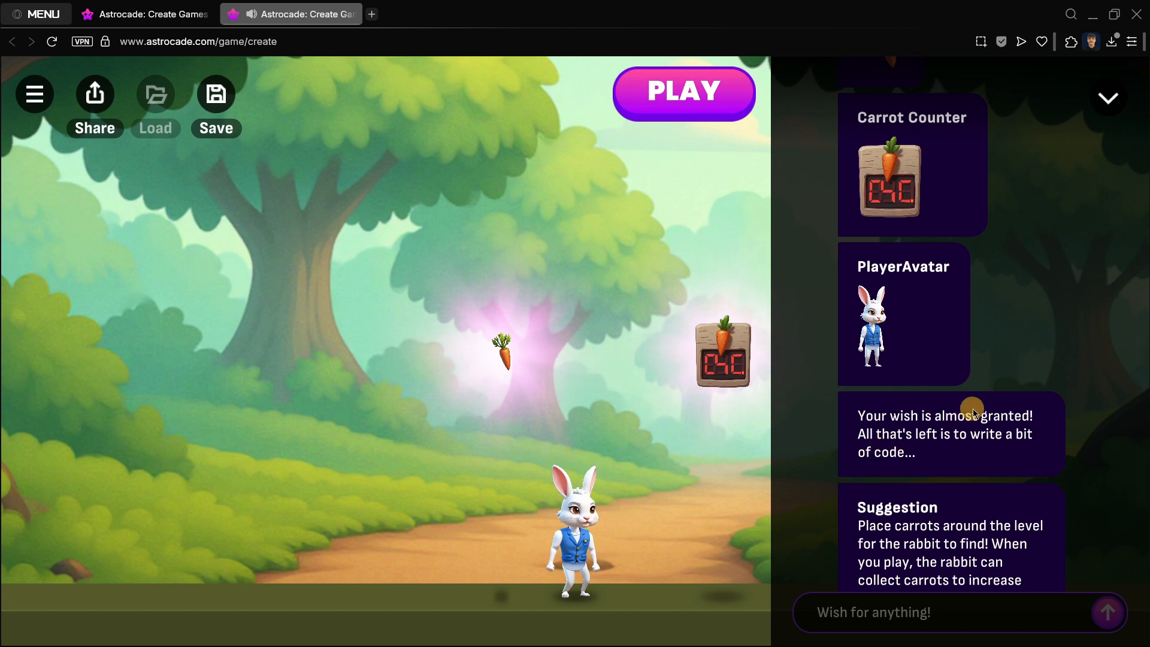
{"action": "scroll", "coordinate": [934, 414], "scroll_direction": "down", "scroll_amount": 3}
{"action": "scroll", "coordinate": [934, 372], "scroll_direction": "down", "scroll_amount": 1}
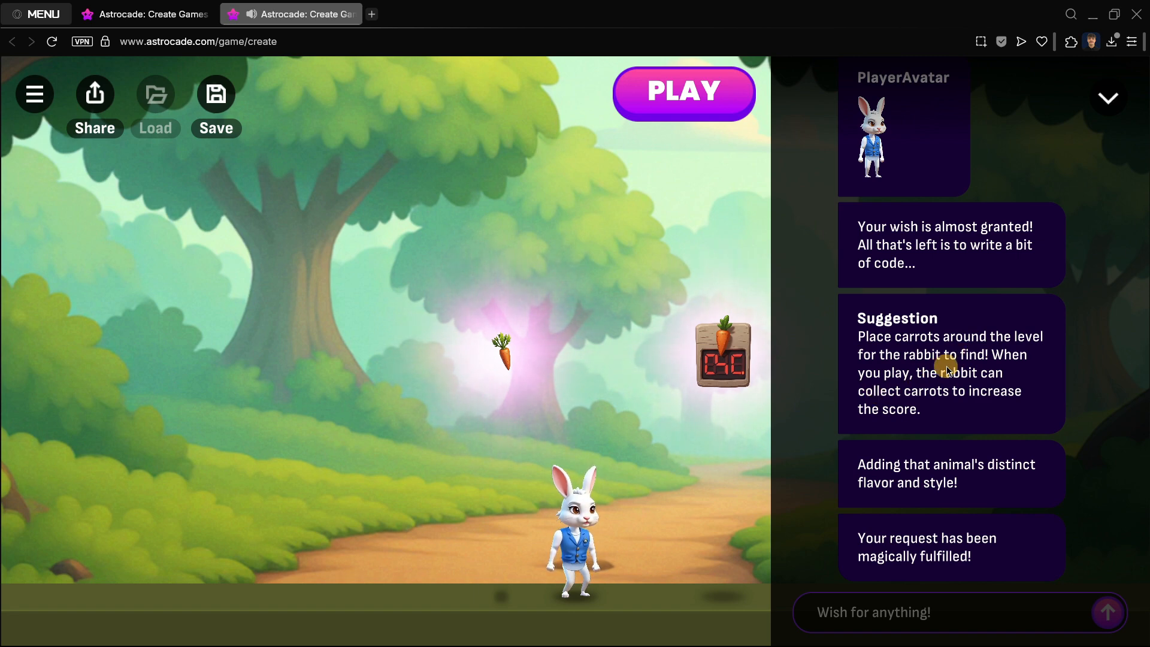
{"action": "scroll", "coordinate": [958, 358], "scroll_direction": "down", "scroll_amount": 1}
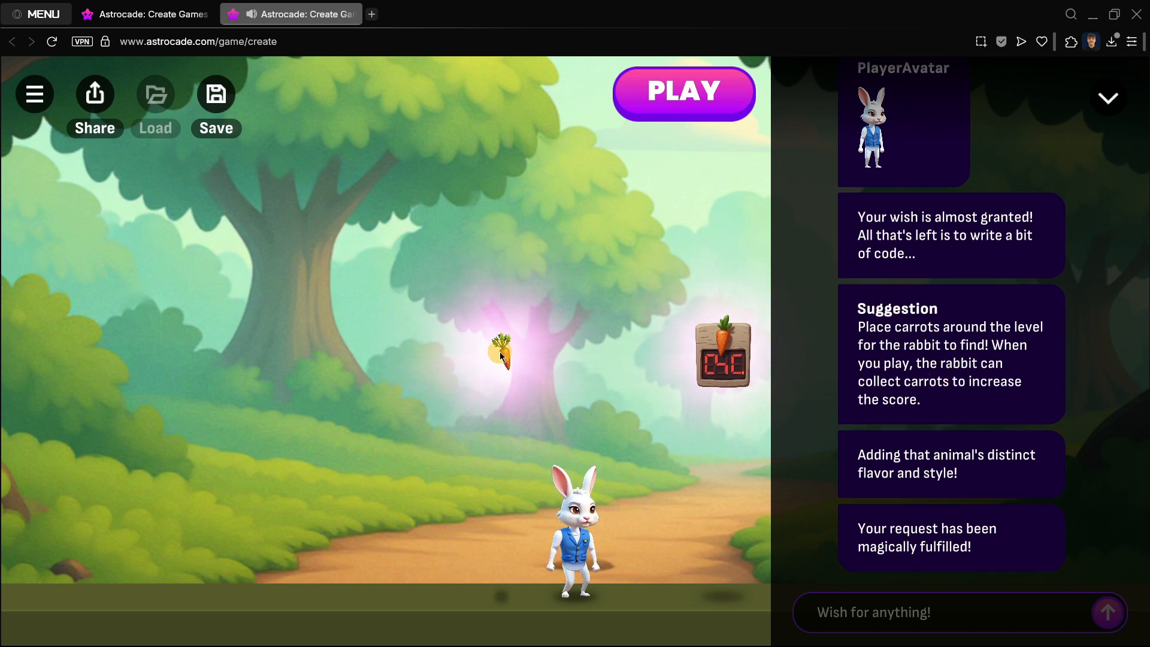
Step: Move the carrot to a new spot in the scene and select it to bring up its edit options
{"action": "left_click_drag", "start_coordinate": [507, 358], "coordinate": [512, 408]}
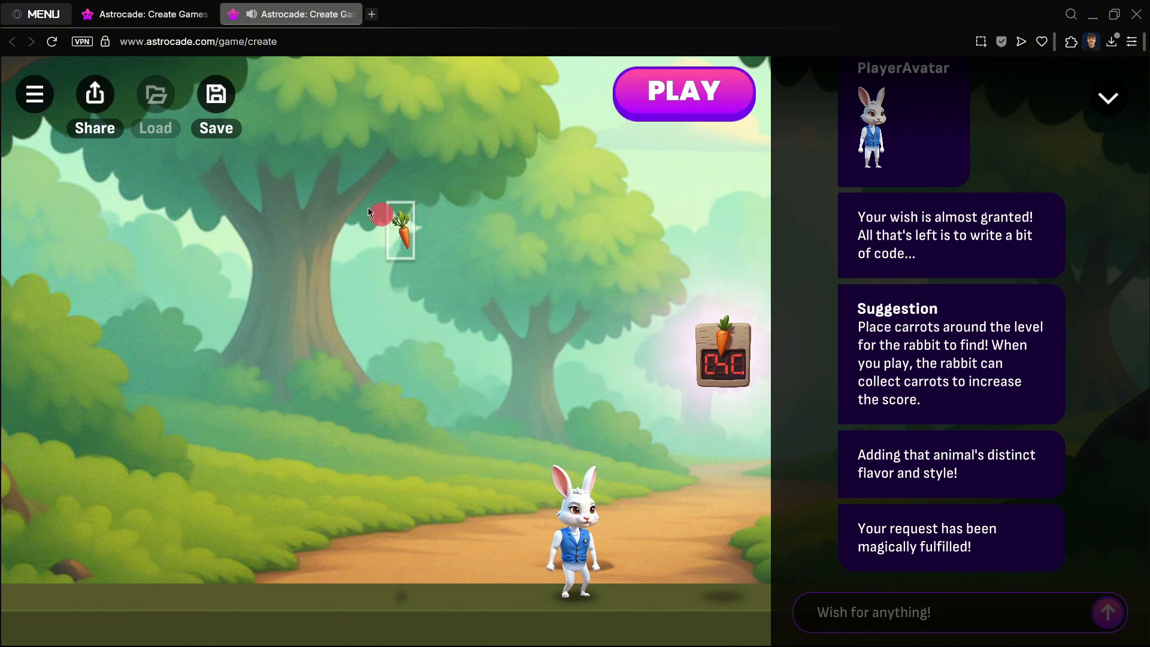
{"action": "left_click_drag", "start_coordinate": [523, 355], "coordinate": [564, 387]}
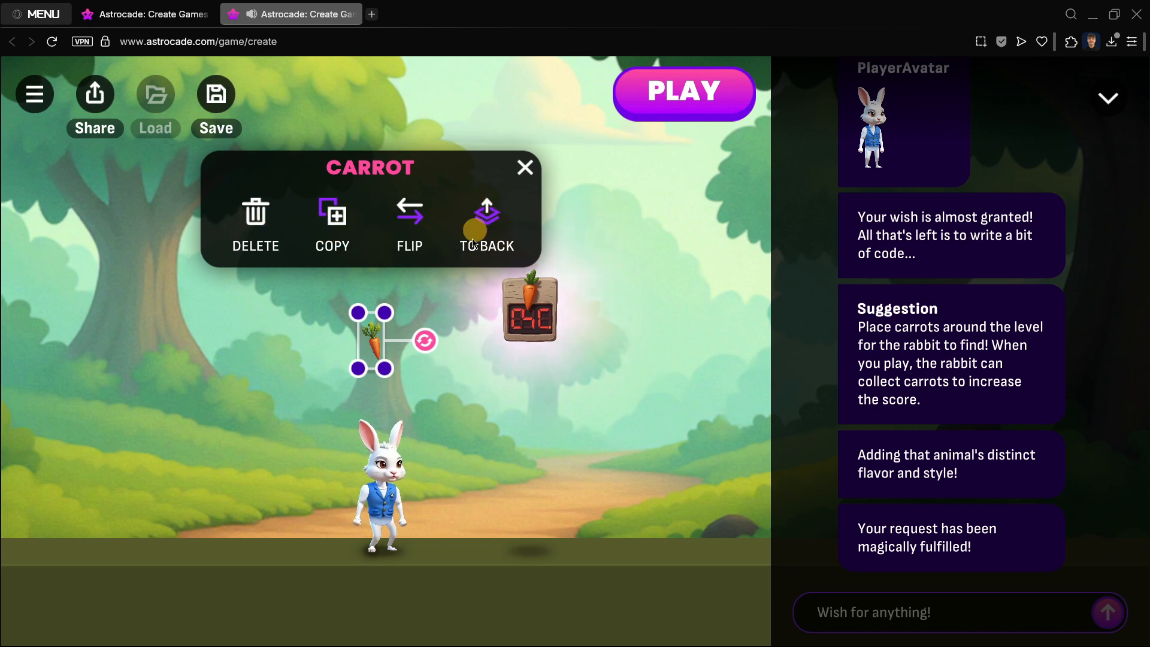
{"action": "left_click", "coordinate": [363, 343]}
{"action": "left_click", "coordinate": [420, 345]}
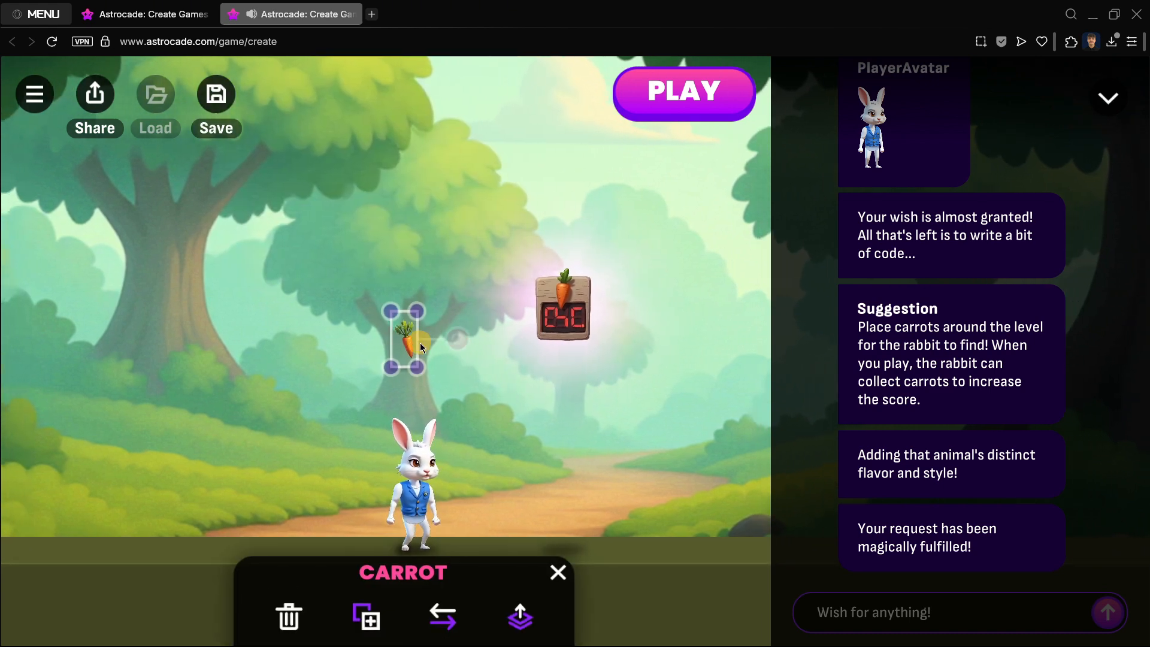
Step: Duplicate the carrot and place the copies at the left and right sides of the path
{"action": "left_click", "coordinate": [333, 580]}
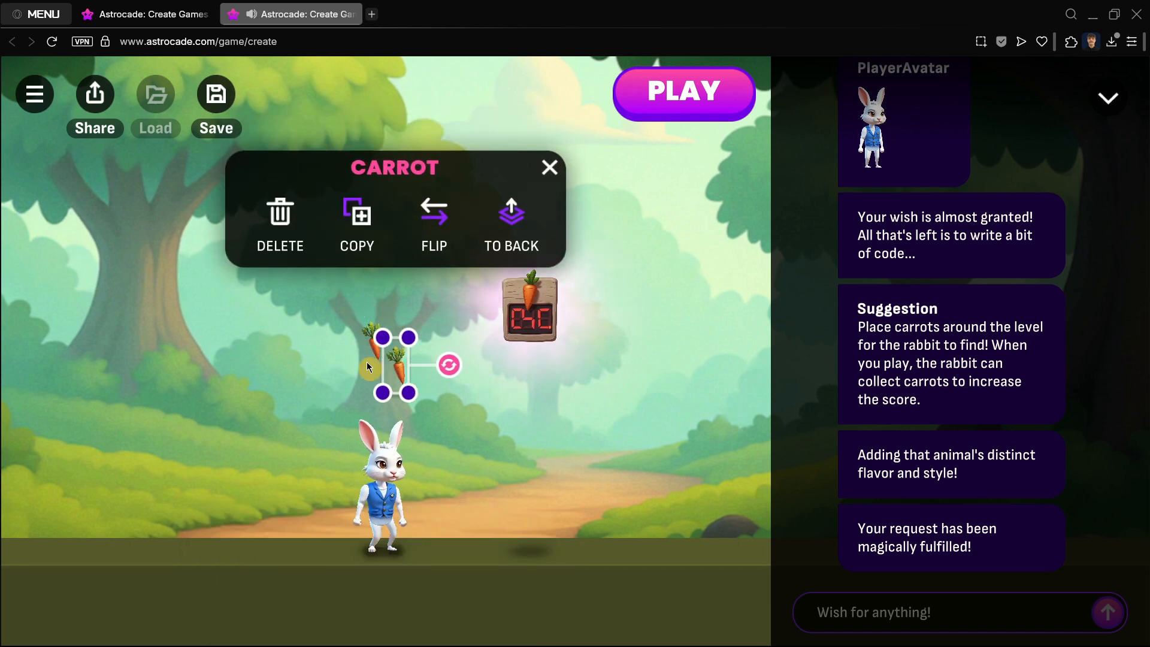
{"action": "left_click_drag", "start_coordinate": [398, 379], "coordinate": [174, 465]}
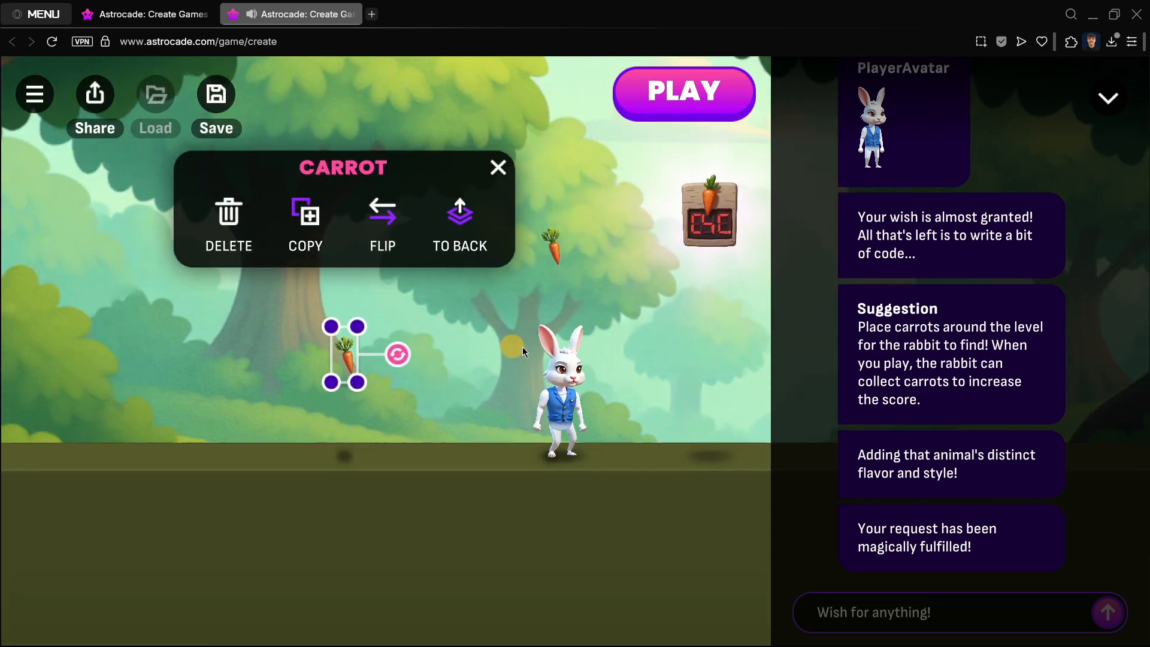
{"action": "left_click", "coordinate": [578, 242]}
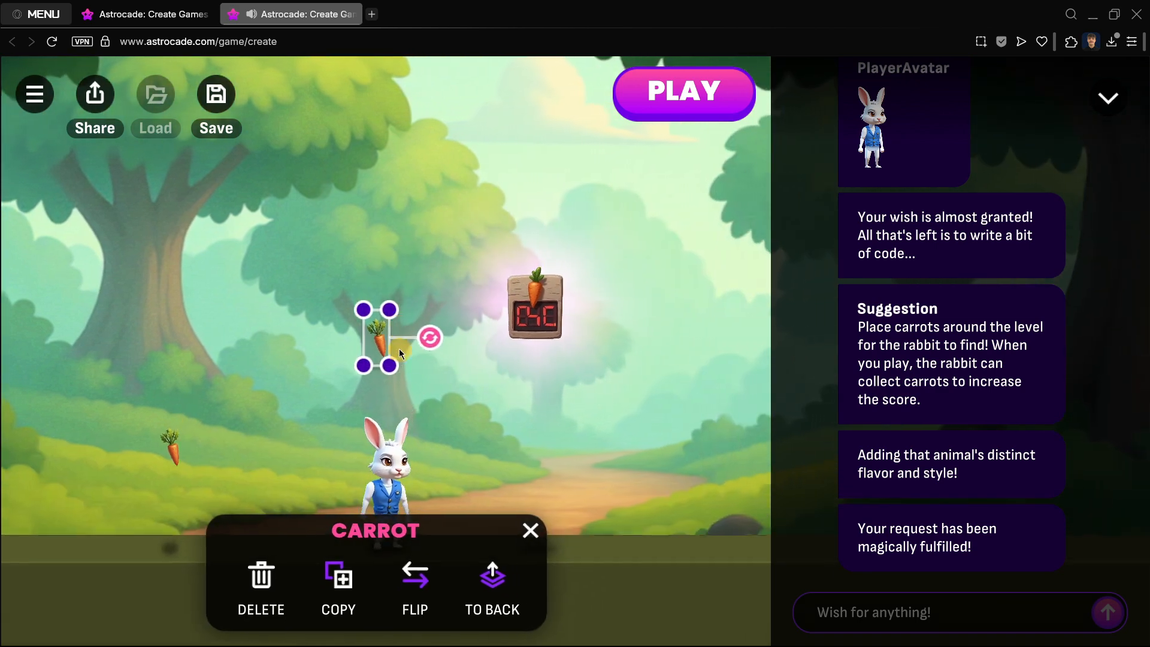
{"action": "left_click_drag", "start_coordinate": [372, 334], "coordinate": [522, 436]}
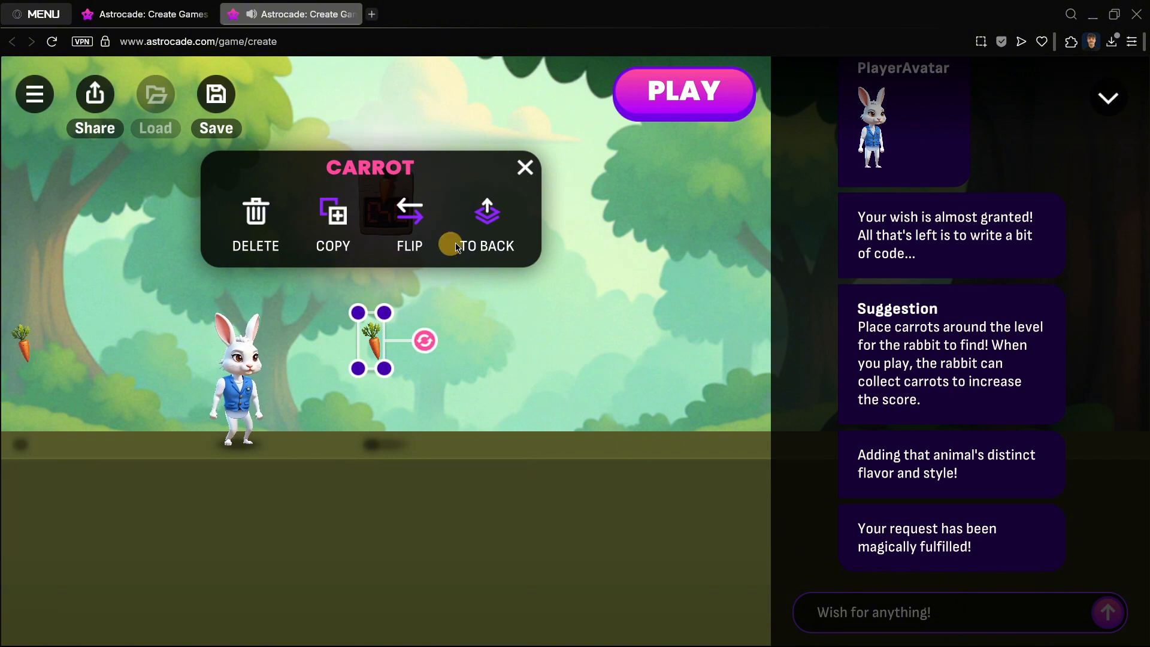
Step: Select the carrot counter and move it up and to the left in the scene
{"action": "left_click", "coordinate": [524, 167]}
{"action": "left_click", "coordinate": [390, 202]}
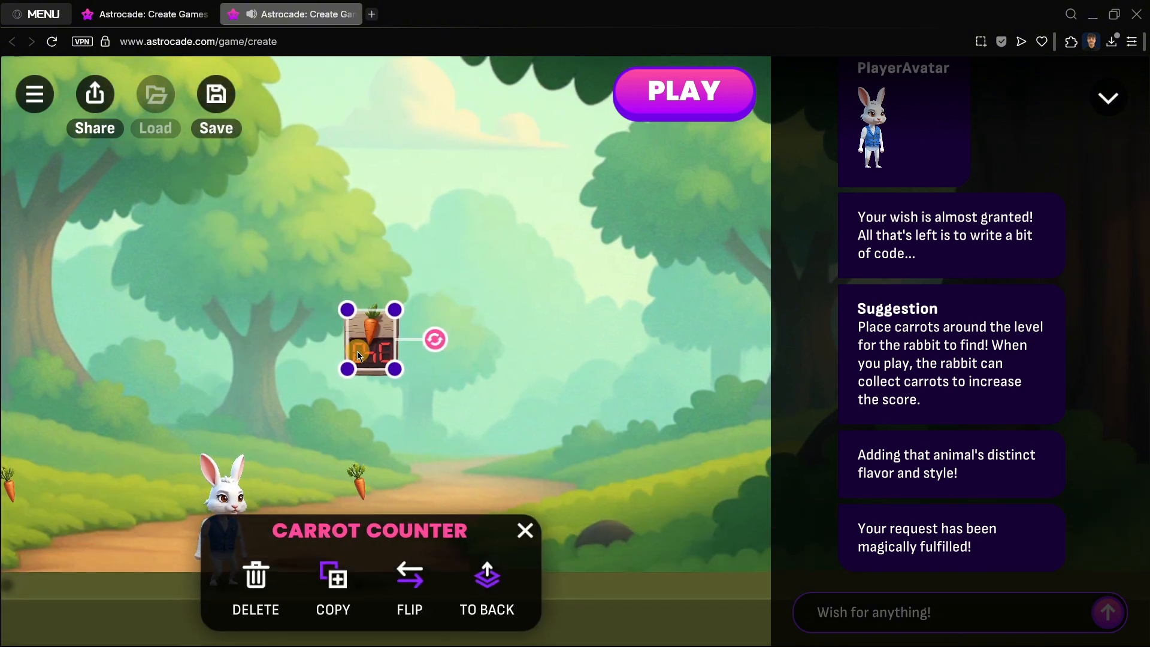
{"action": "left_click_drag", "start_coordinate": [357, 351], "coordinate": [223, 233]}
Step: Play the game, running and jumping the rabbit to collect the carrots, then return to editing
{"action": "left_click", "coordinate": [670, 123]}
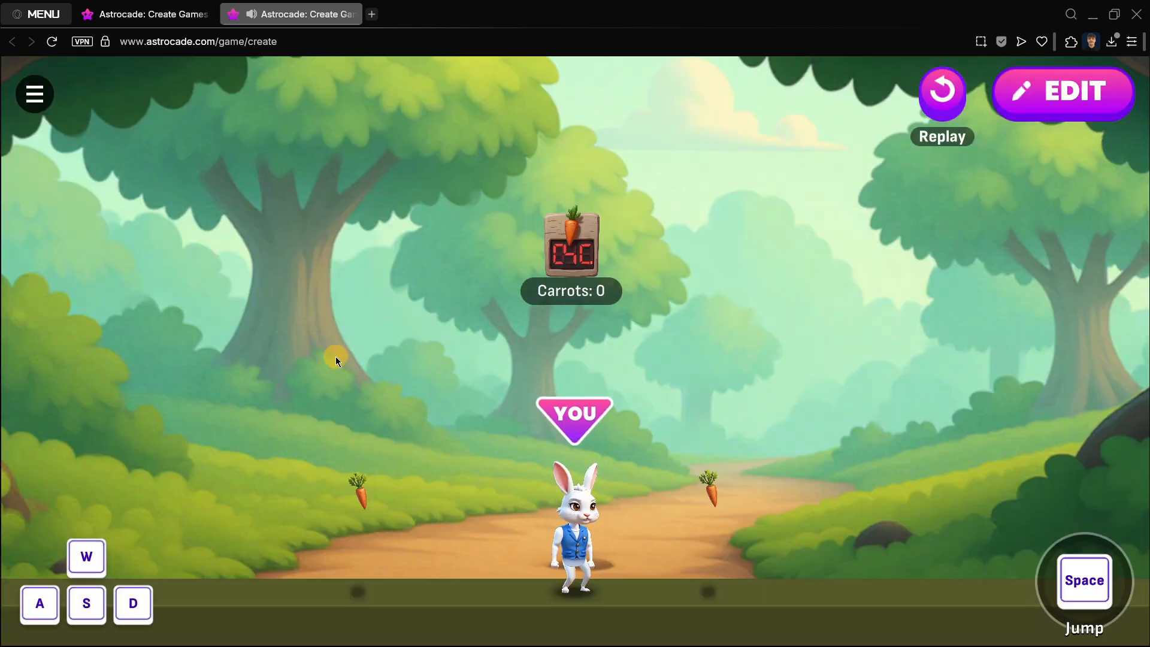
{"action": "key", "text": "w"}
{"action": "key", "text": "a"}
{"action": "key", "text": "w"}
{"action": "key", "text": "d"}
{"action": "key", "text": "a"}
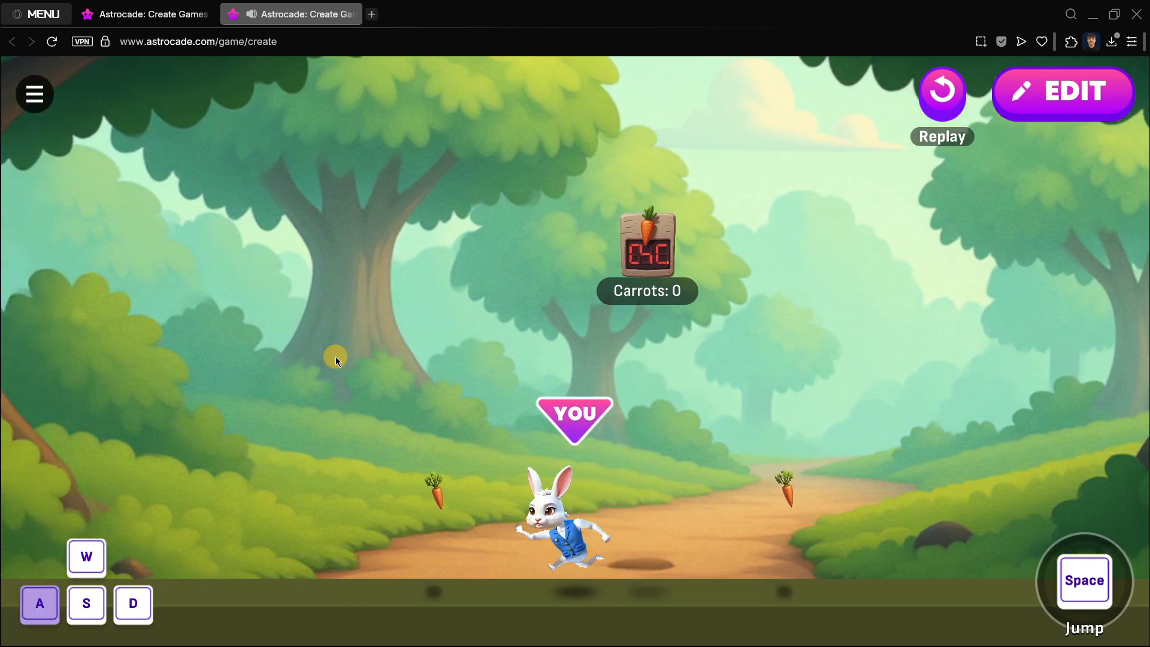
{"action": "key", "text": "d"}
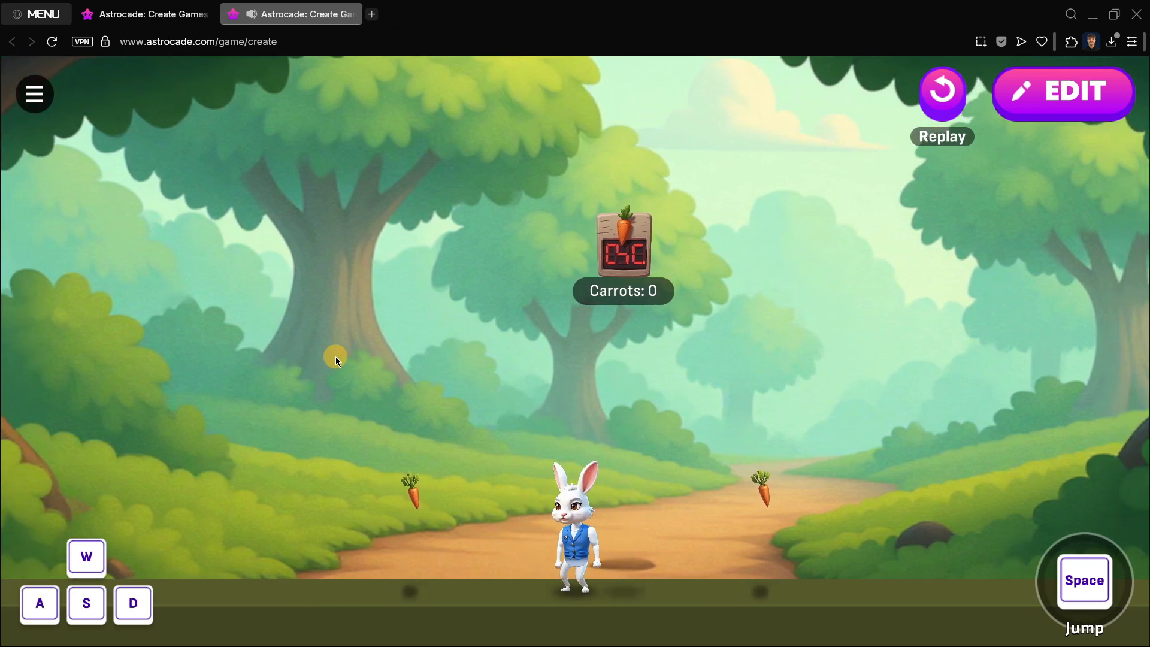
{"action": "key", "text": "space"}
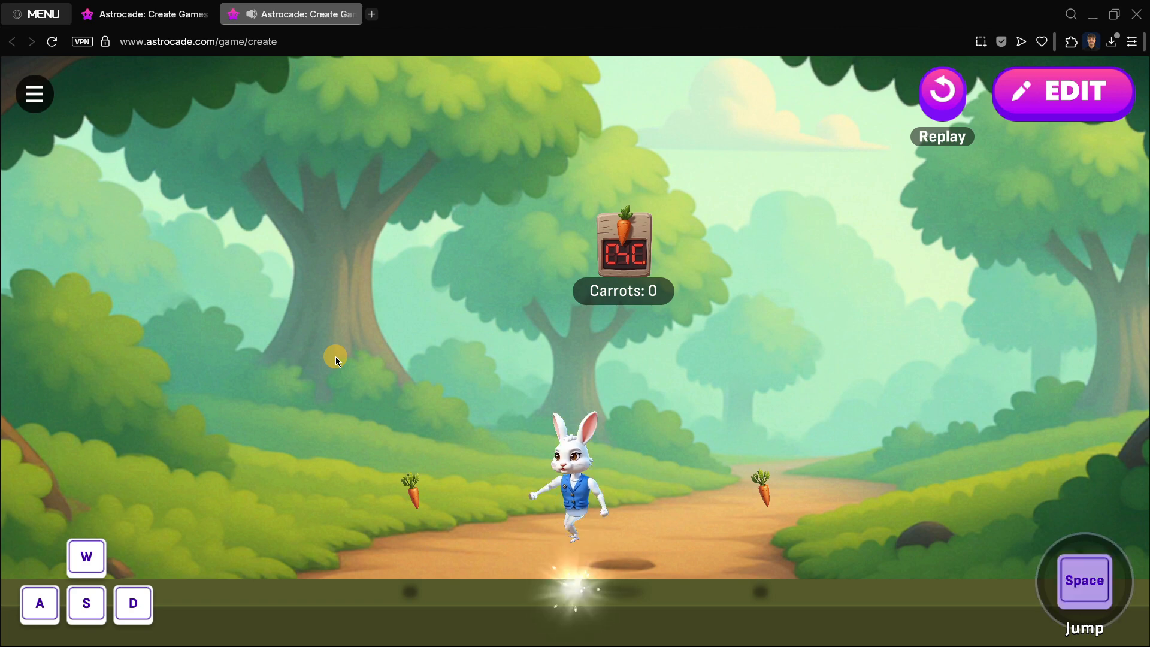
{"action": "key", "text": "space"}
{"action": "key", "text": "space"}
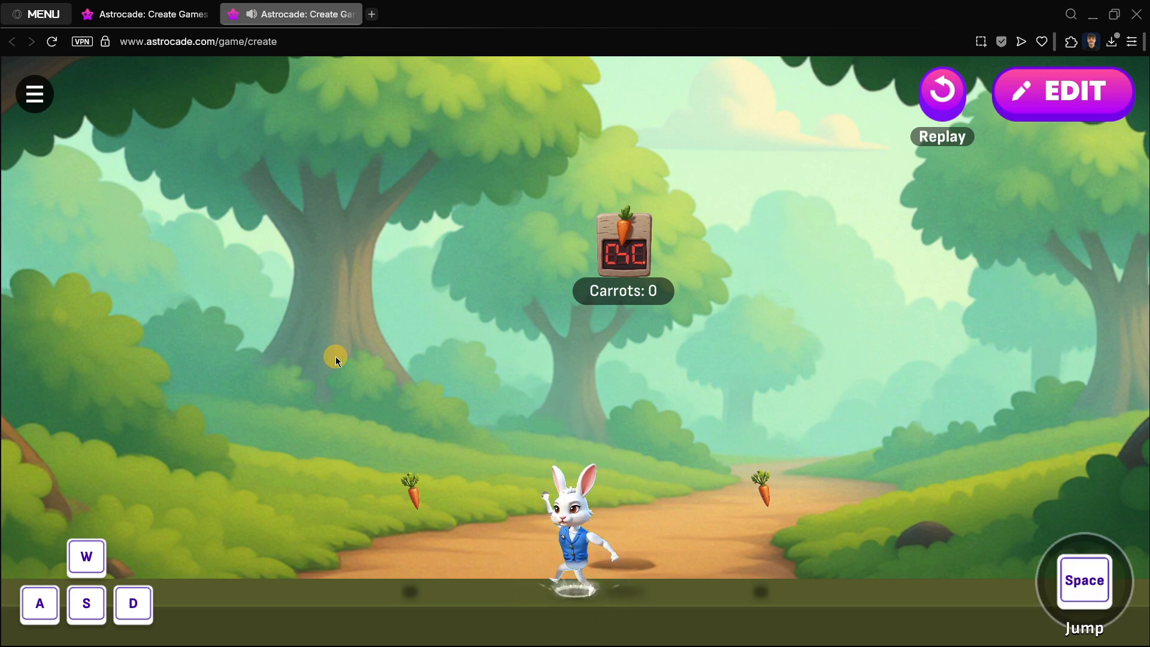
{"action": "key", "text": "a"}
{"action": "key", "text": "d"}
{"action": "key", "text": "a"}
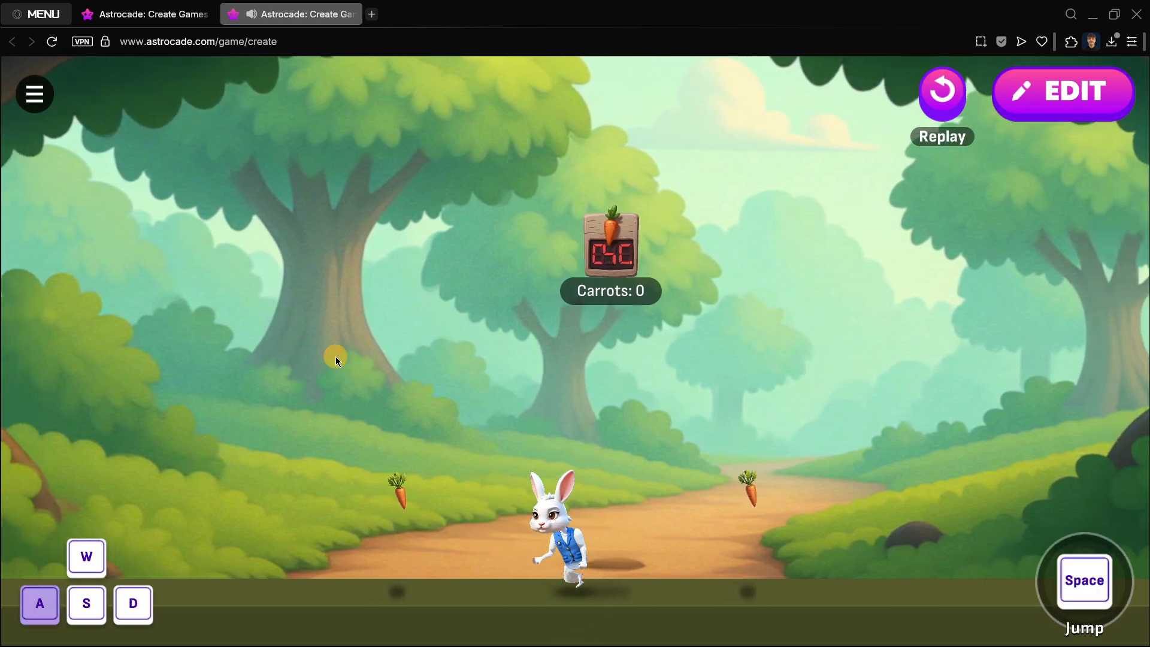
{"action": "key", "text": "space"}
{"action": "key", "text": "d"}
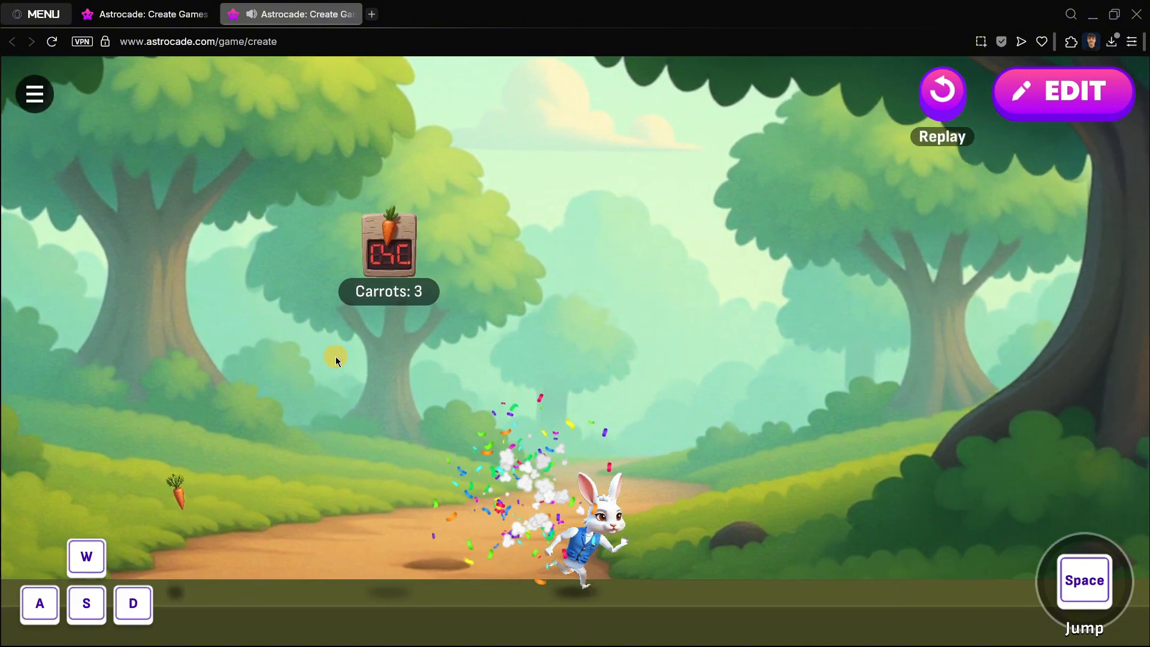
{"action": "key", "text": "a"}
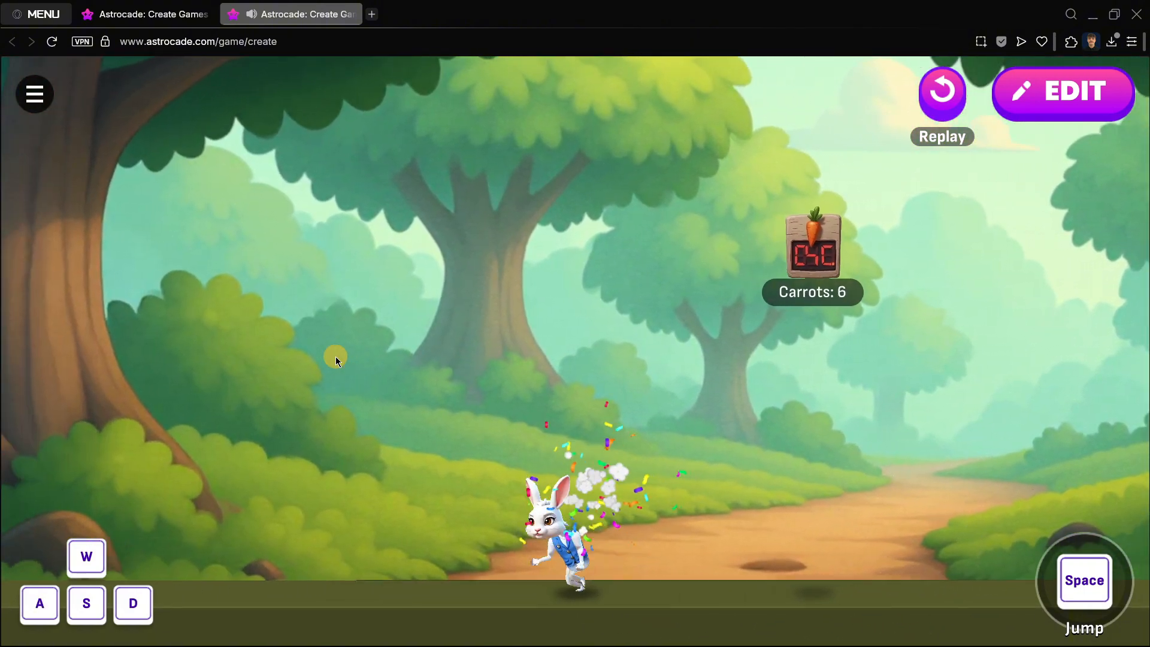
{"action": "key", "text": "d"}
{"action": "key", "text": "d"}
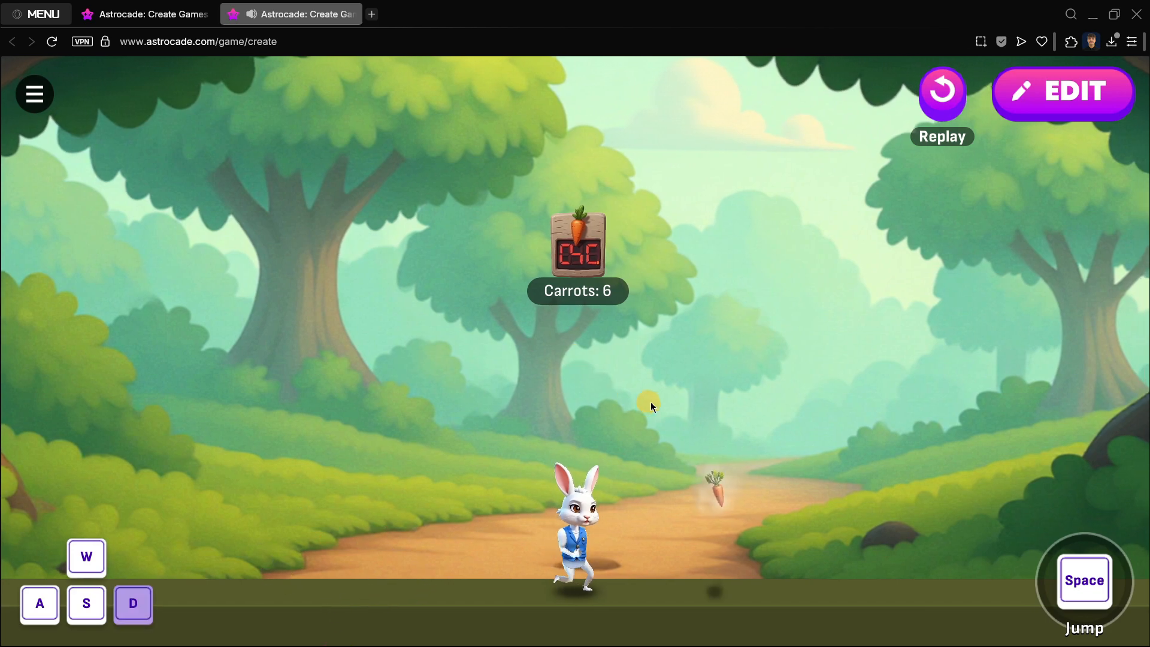
{"action": "key", "text": "space"}
{"action": "key", "text": "a"}
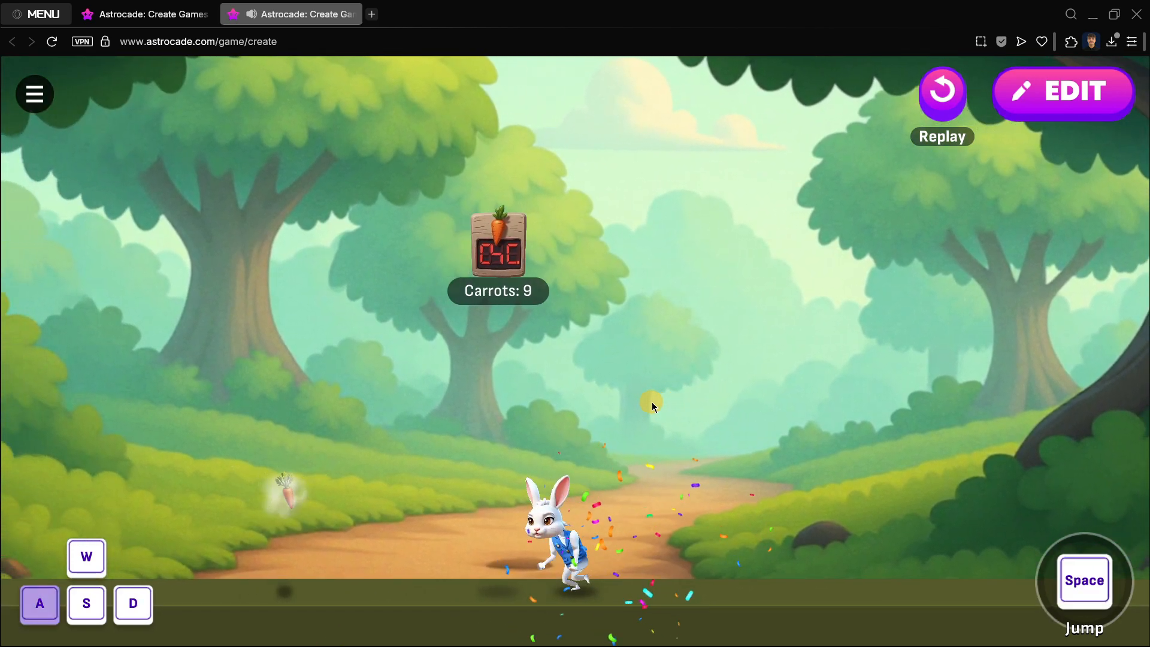
{"action": "key", "text": "d"}
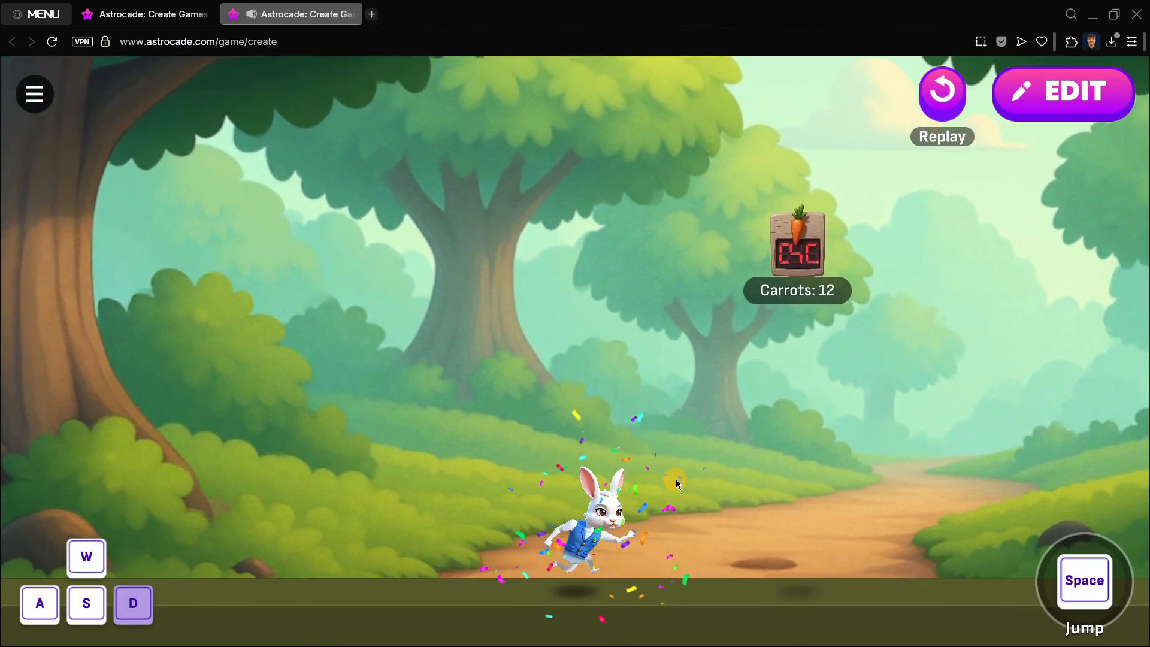
{"action": "key", "text": "a"}
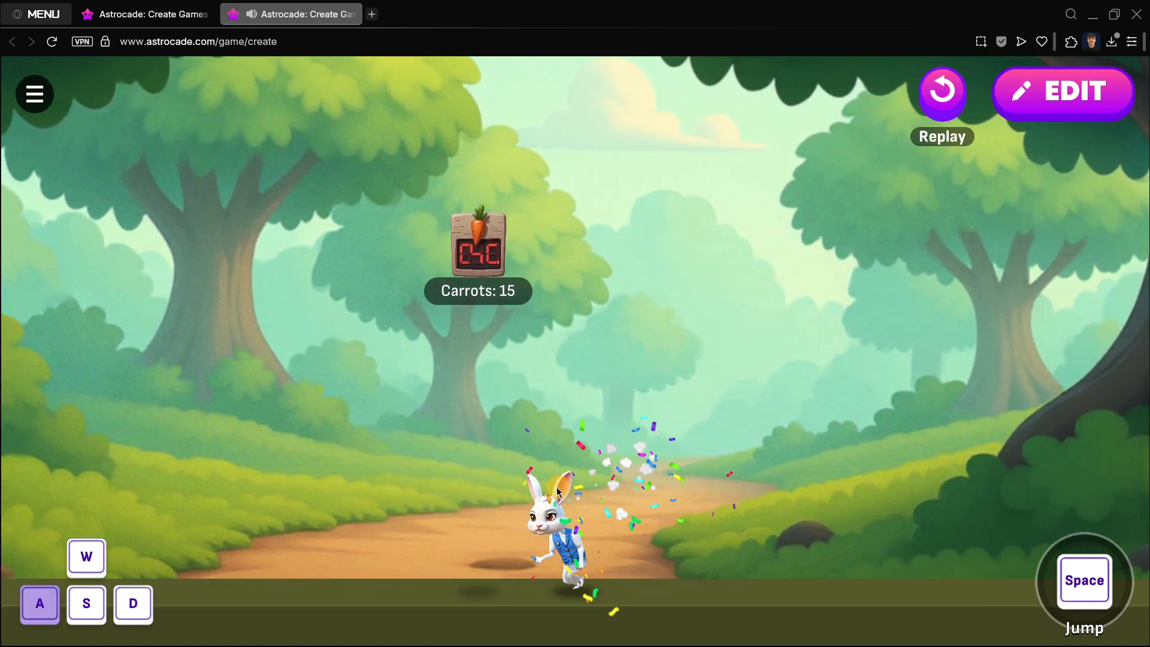
{"action": "key", "text": "d"}
{"action": "key", "text": "a"}
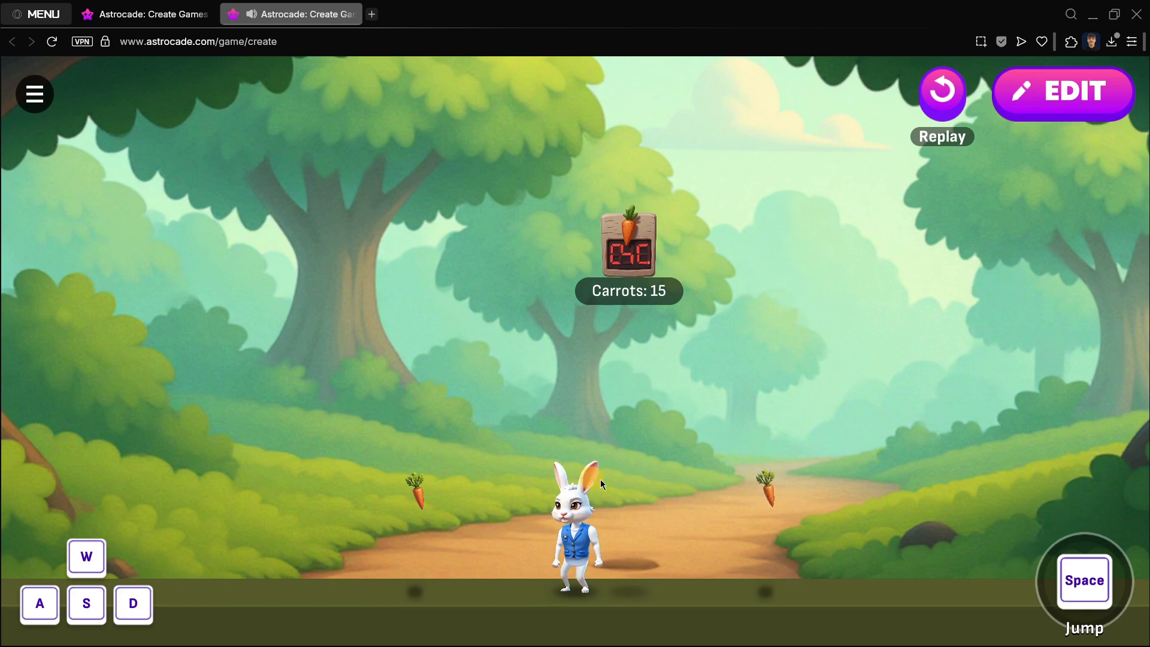
{"action": "key", "text": "d"}
{"action": "key", "text": "a"}
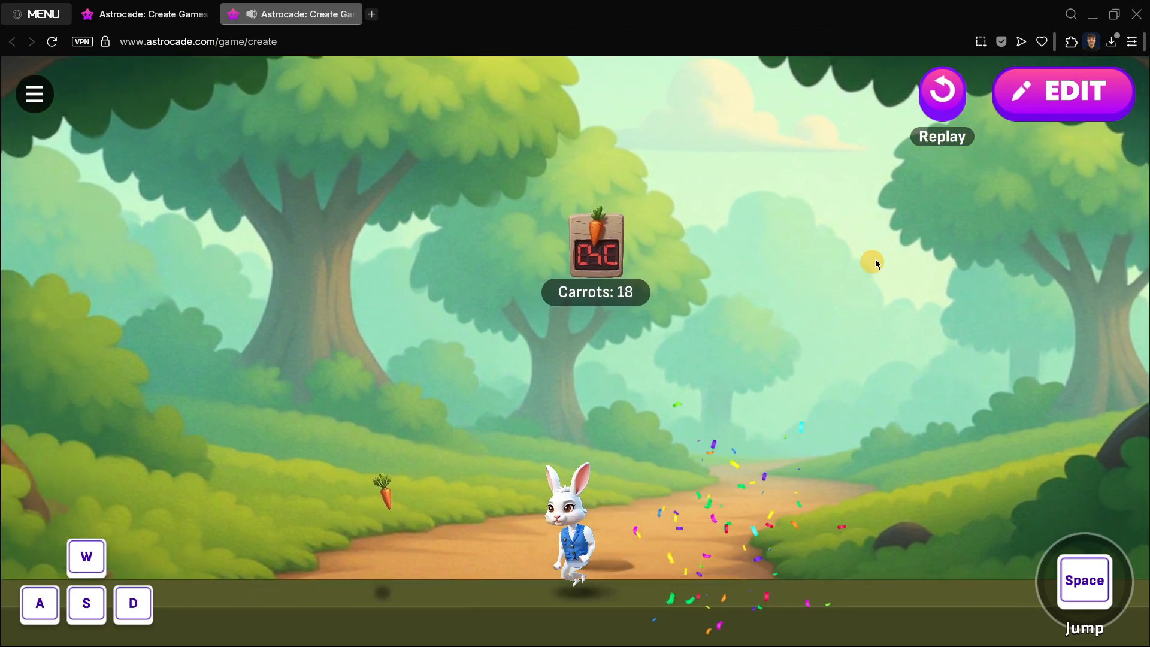
{"action": "left_click", "coordinate": [1037, 99]}
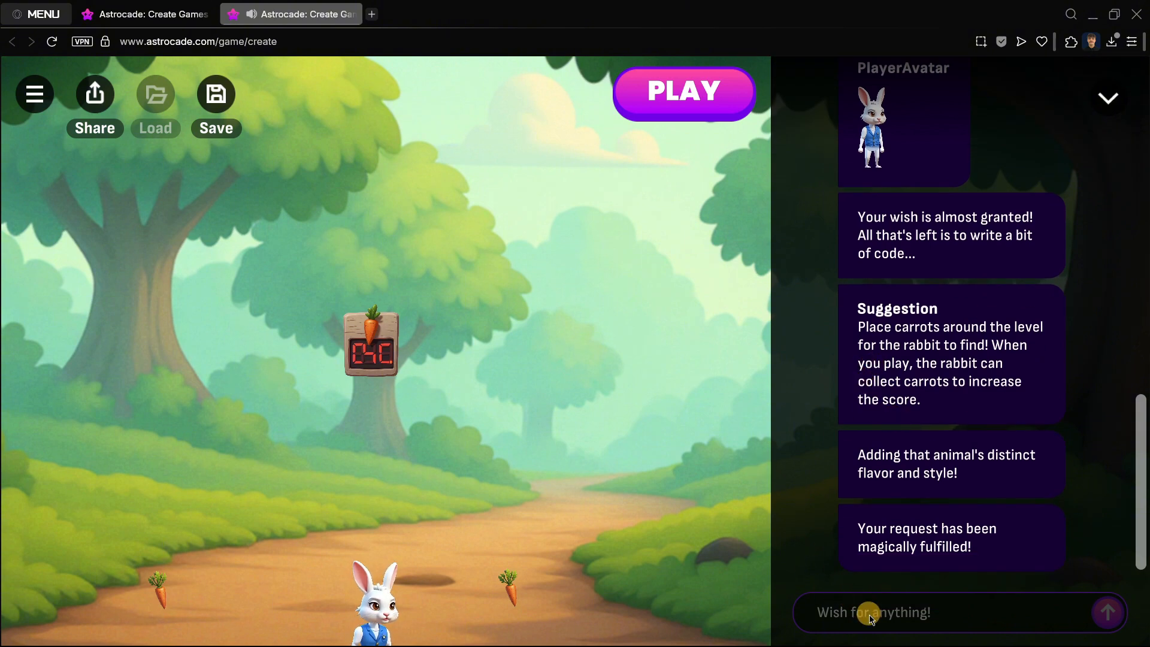
Step: Wish for "Add some platforms and also a hazard" and scroll through the chat's new assets
{"action": "left_click", "coordinate": [871, 618]}
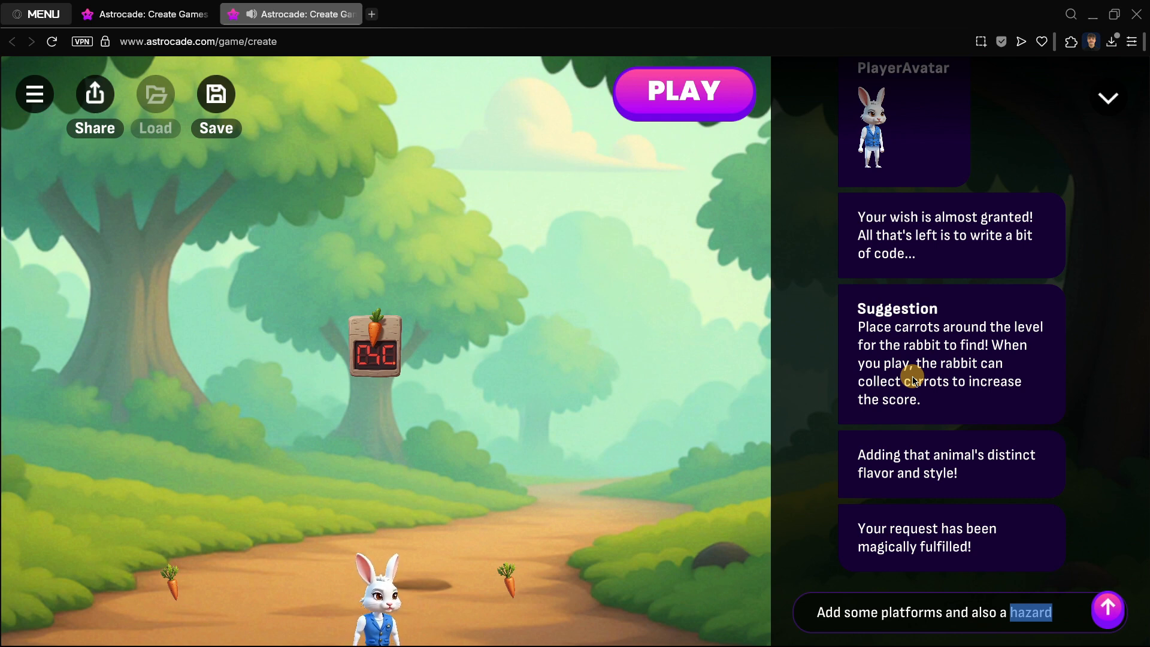
{"action": "key", "text": "Return"}
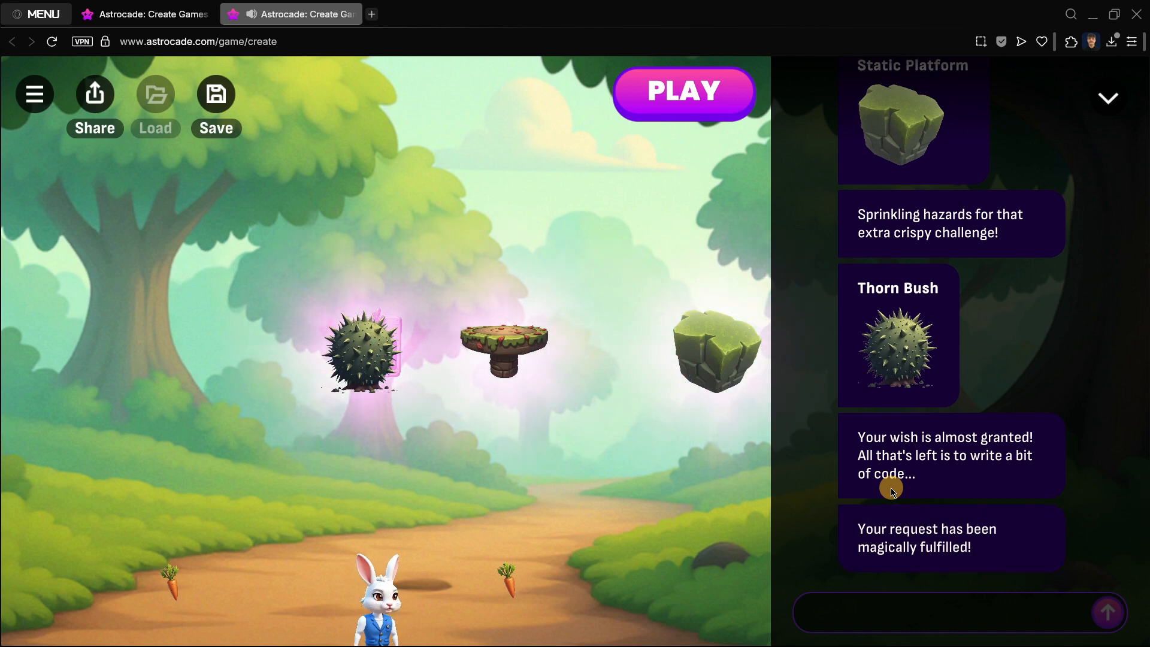
{"action": "scroll", "coordinate": [930, 443], "scroll_direction": "up", "scroll_amount": 10}
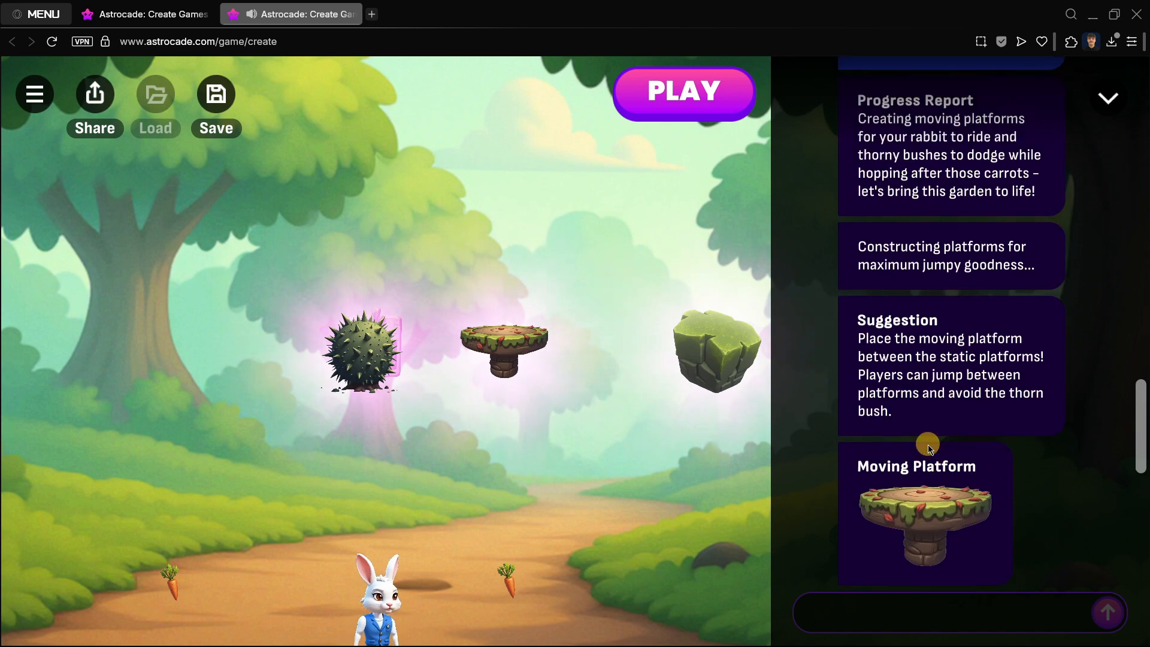
{"action": "scroll", "coordinate": [928, 447], "scroll_direction": "down", "scroll_amount": 5}
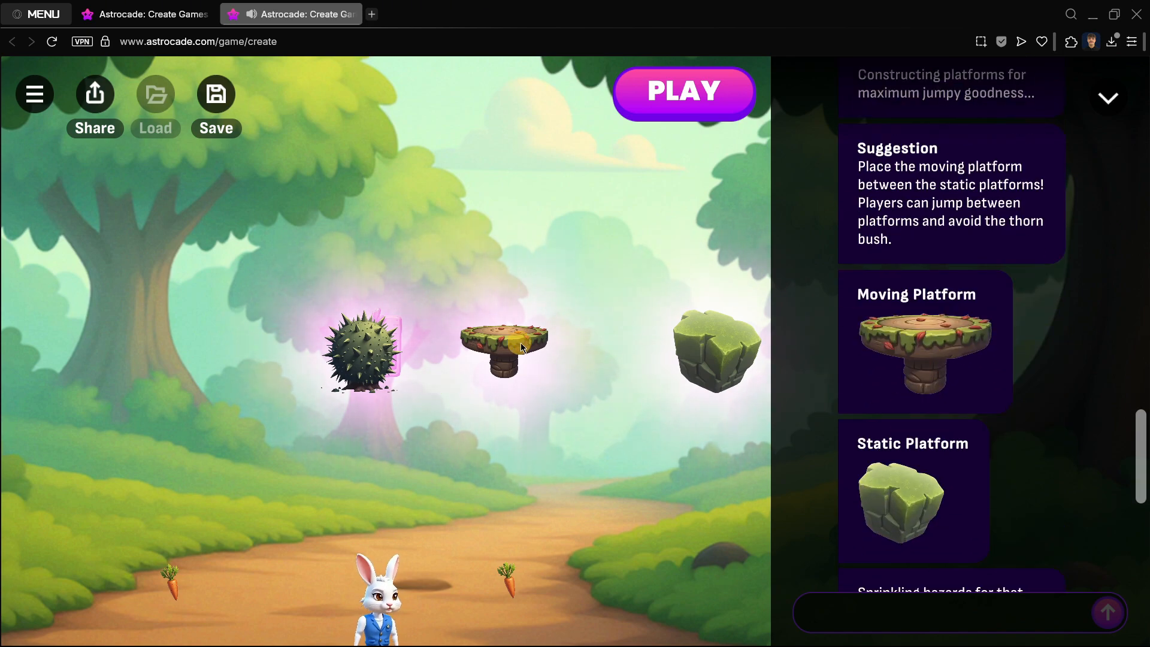
Step: Arrange the new moving platform, static platform and thorn bush at new spots across the scene
{"action": "left_click_drag", "start_coordinate": [522, 347], "coordinate": [552, 476]}
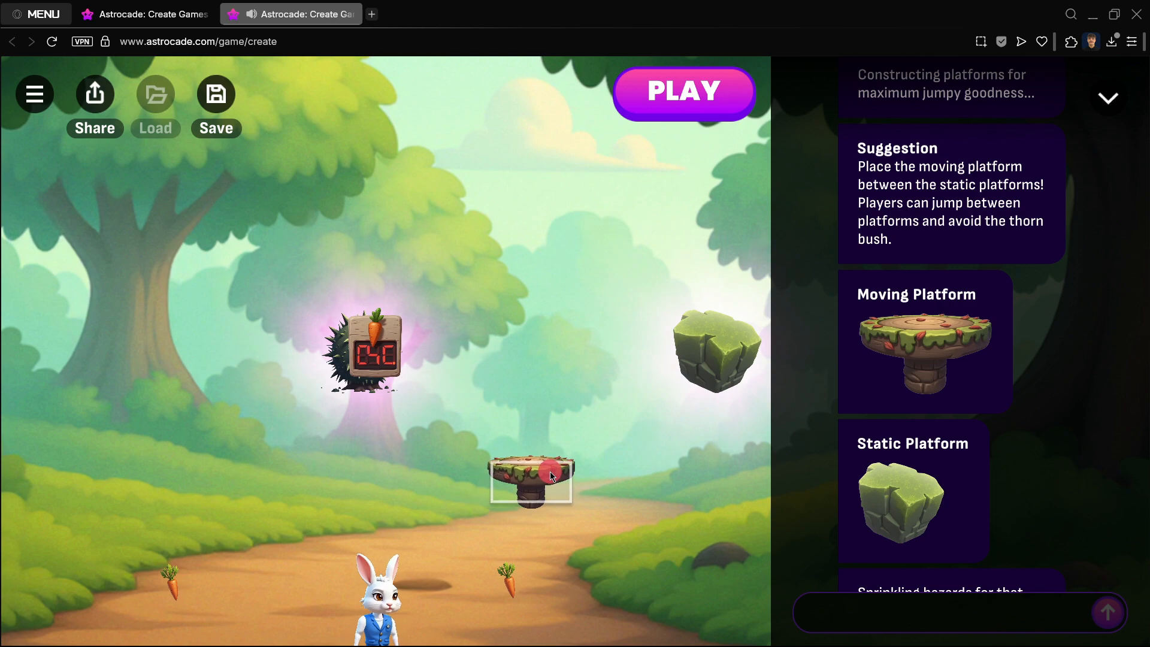
{"action": "left_click_drag", "start_coordinate": [574, 236], "coordinate": [503, 240]}
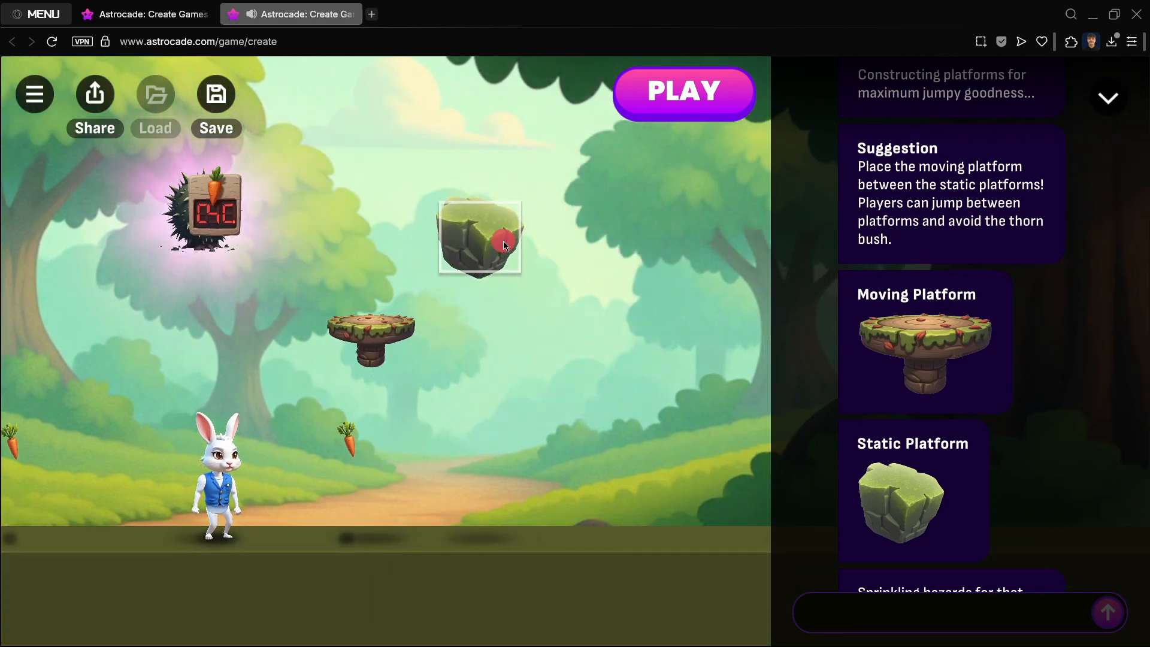
{"action": "scroll", "coordinate": [898, 440], "scroll_direction": "down", "scroll_amount": 5}
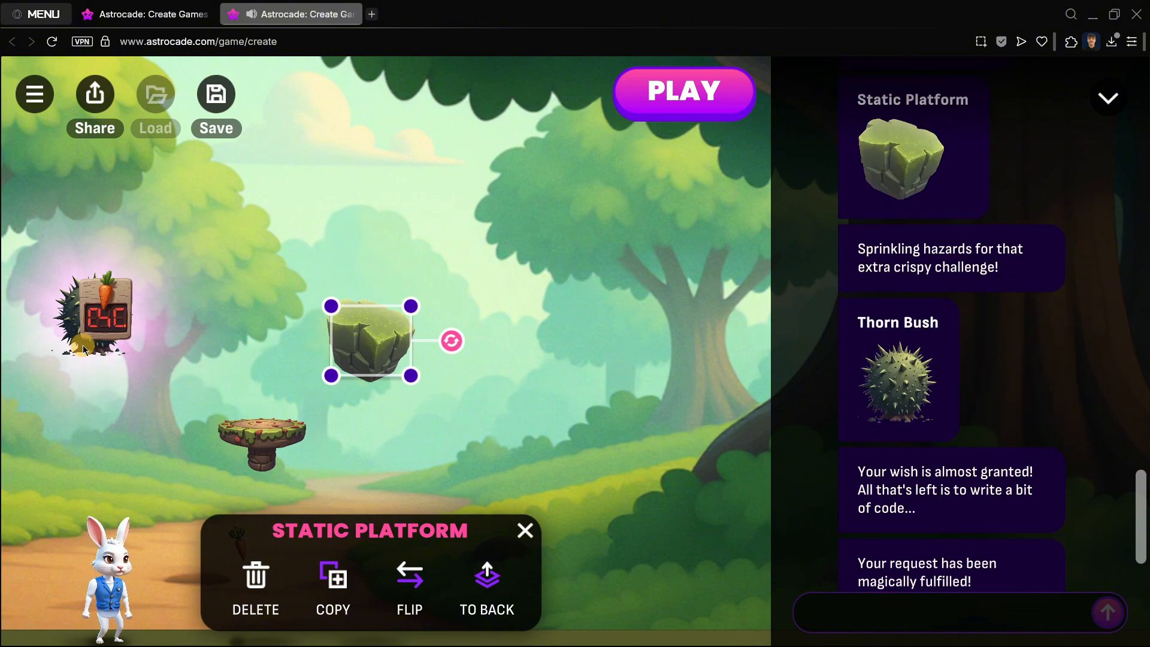
{"action": "left_click", "coordinate": [83, 349]}
{"action": "left_click_drag", "start_coordinate": [346, 347], "coordinate": [279, 415]}
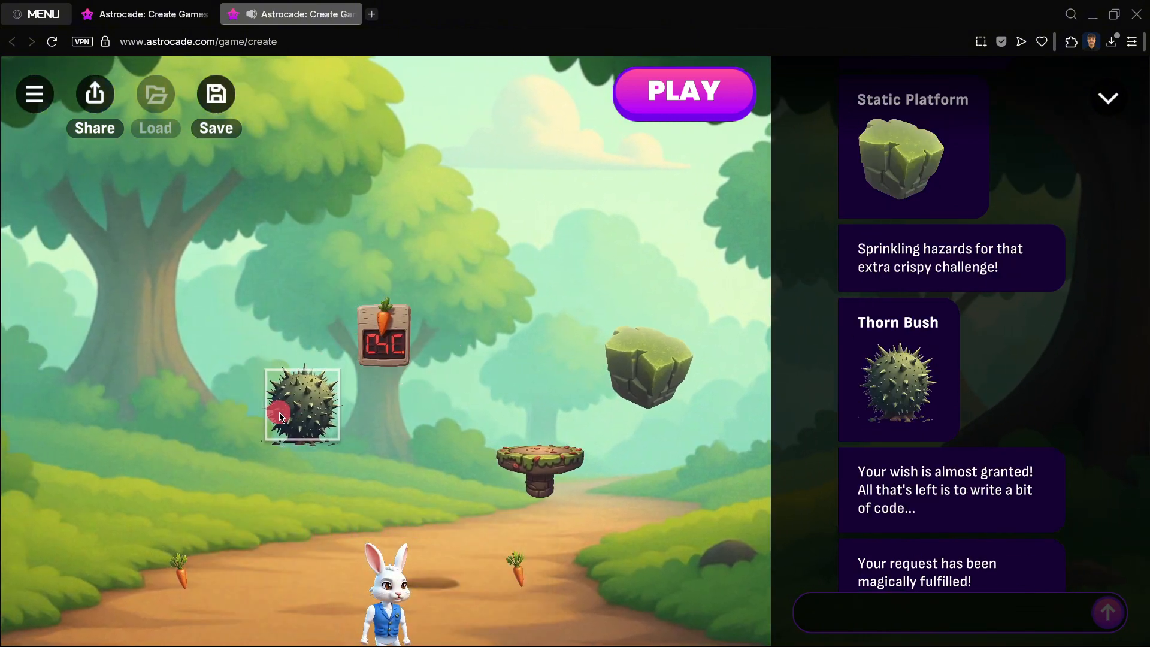
{"action": "scroll", "coordinate": [925, 370], "scroll_direction": "down", "scroll_amount": 1}
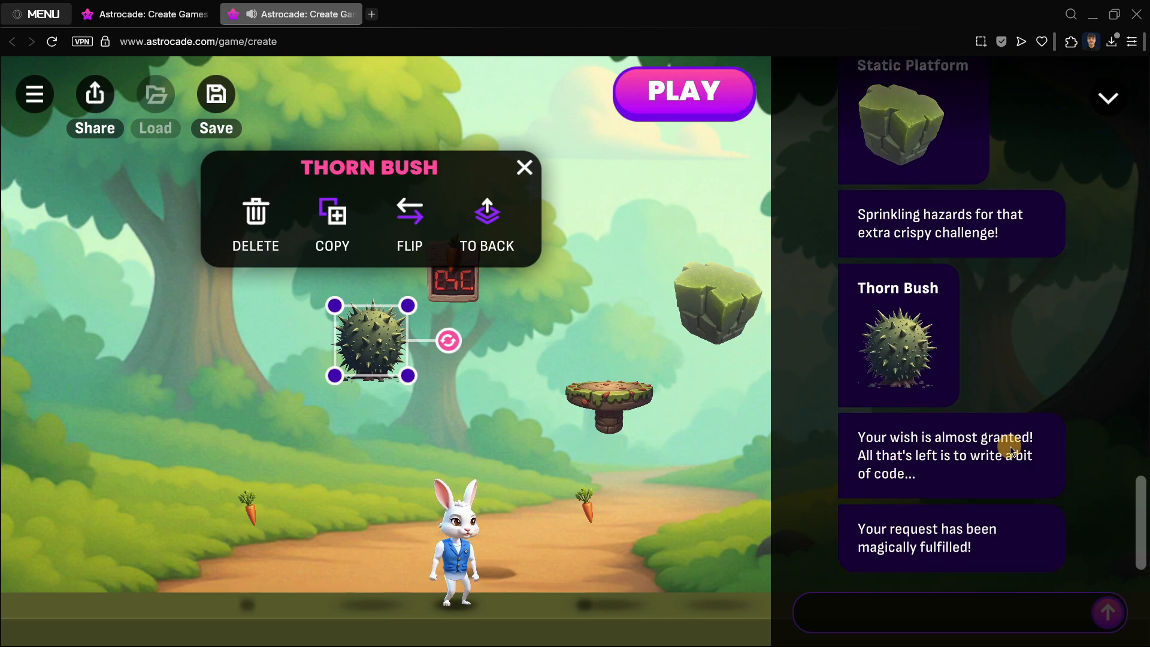
{"action": "left_click", "coordinate": [605, 396]}
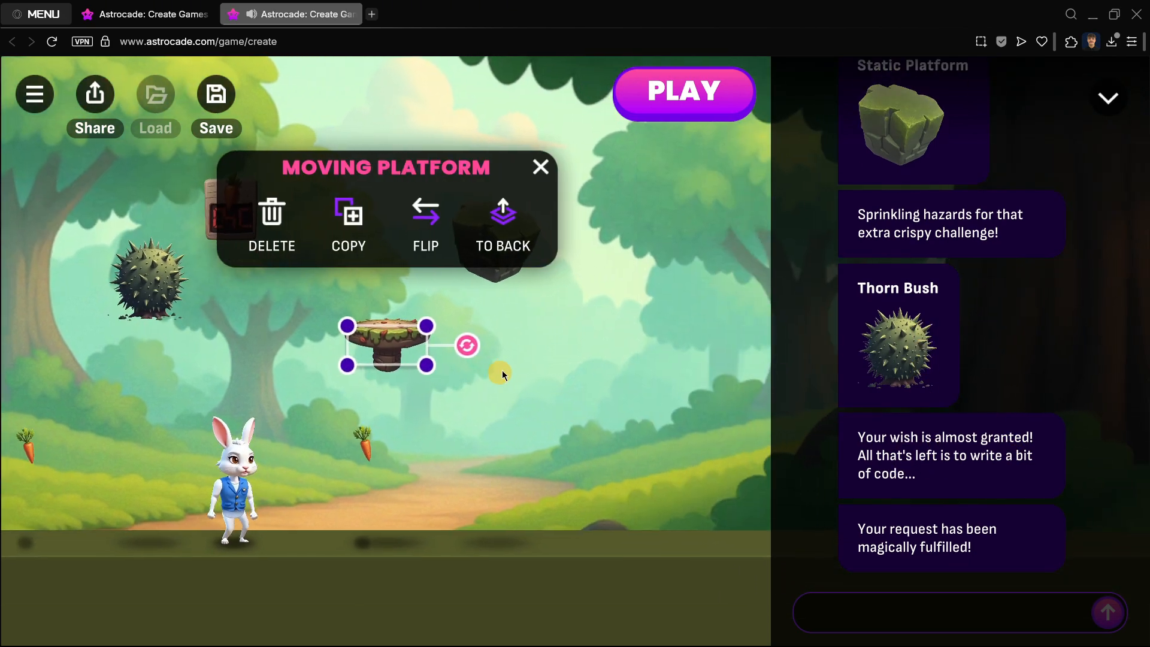
{"action": "mouse_move", "coordinate": [367, 342]}
{"action": "left_mouse_down"}
{"action": "mouse_move", "coordinate": [350, 419]}
{"action": "mouse_move", "coordinate": [364, 435]}
{"action": "mouse_move", "coordinate": [415, 387]}
{"action": "left_mouse_up"}
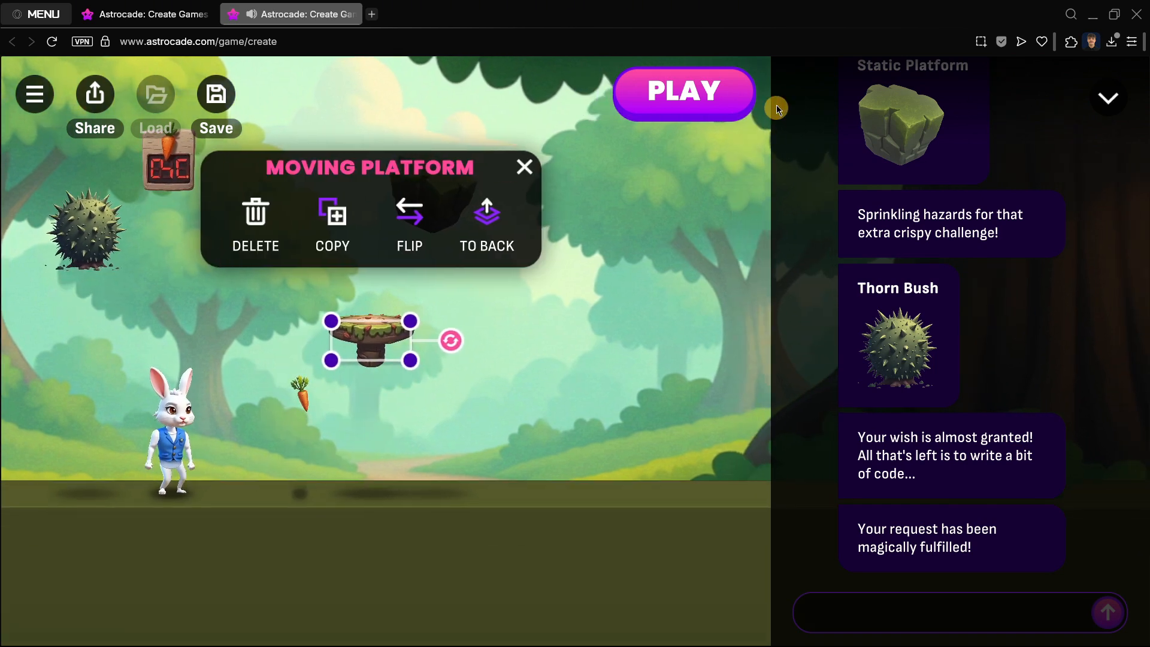
Step: Play the level briefly and return to editing
{"action": "left_click", "coordinate": [665, 103]}
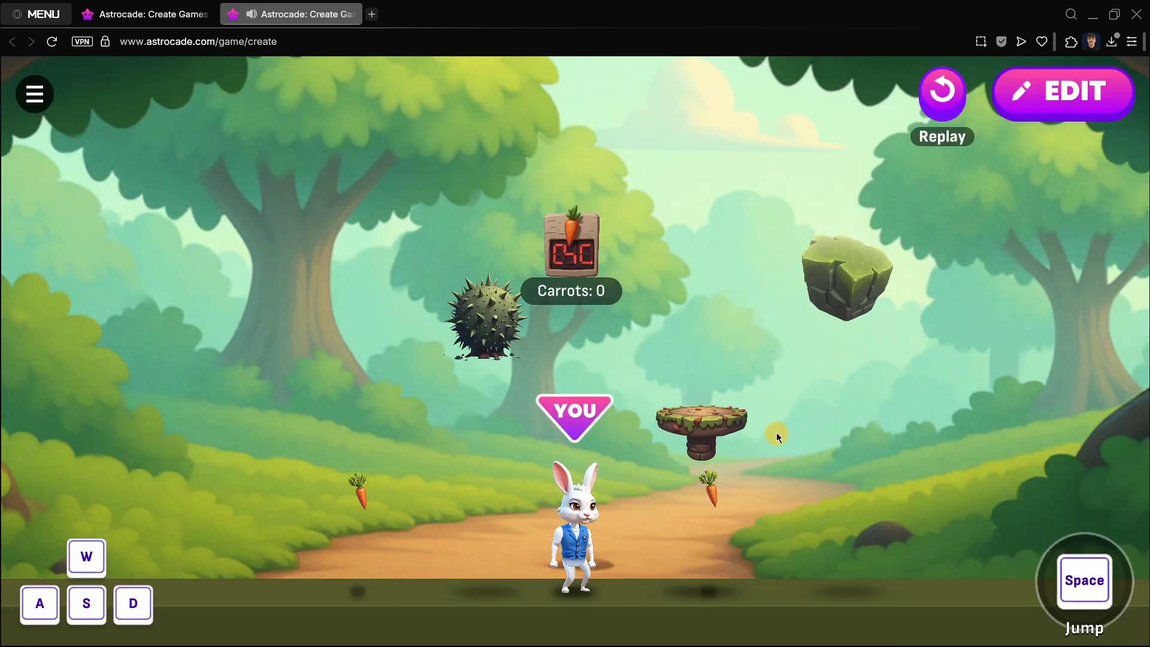
{"action": "left_click", "coordinate": [1032, 103]}
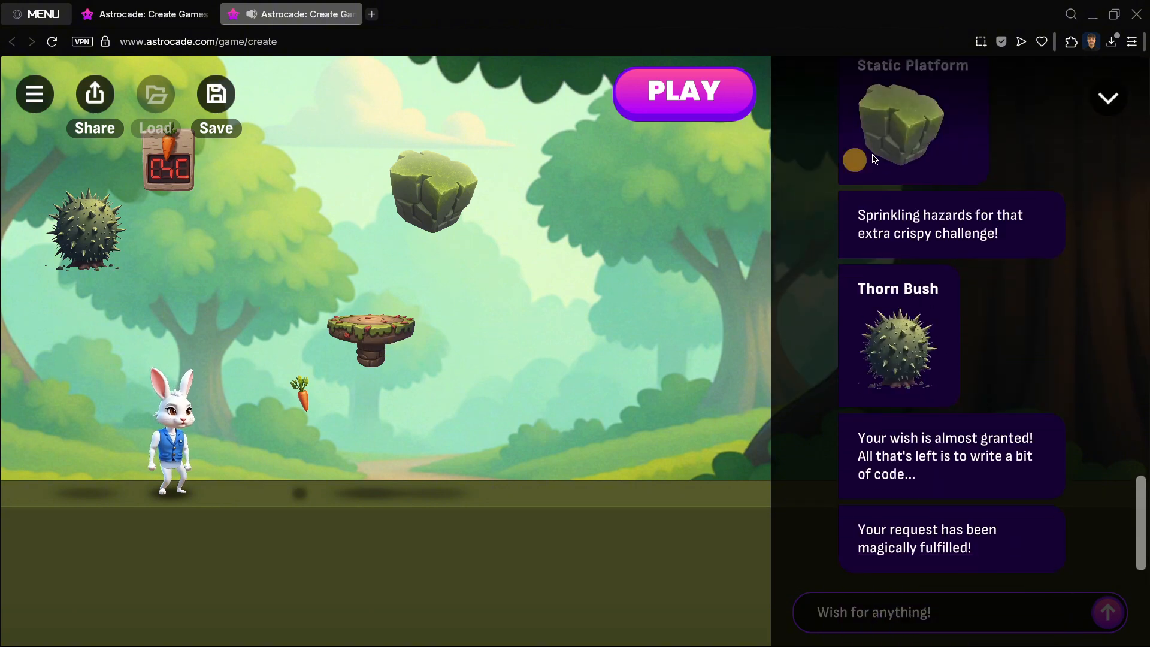
Step: Hide the chat panel and place the moving platform near the ground with a carrot just above it
{"action": "left_click", "coordinate": [1106, 102]}
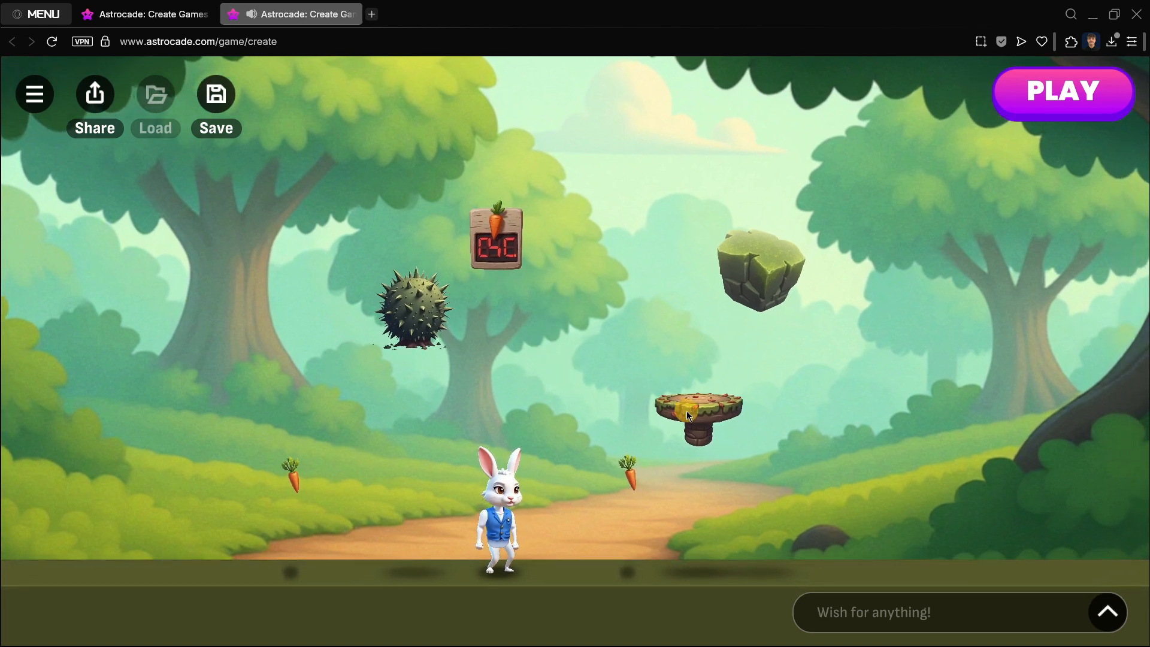
{"action": "left_click_drag", "start_coordinate": [687, 411], "coordinate": [630, 518]}
{"action": "left_click", "coordinate": [554, 315]}
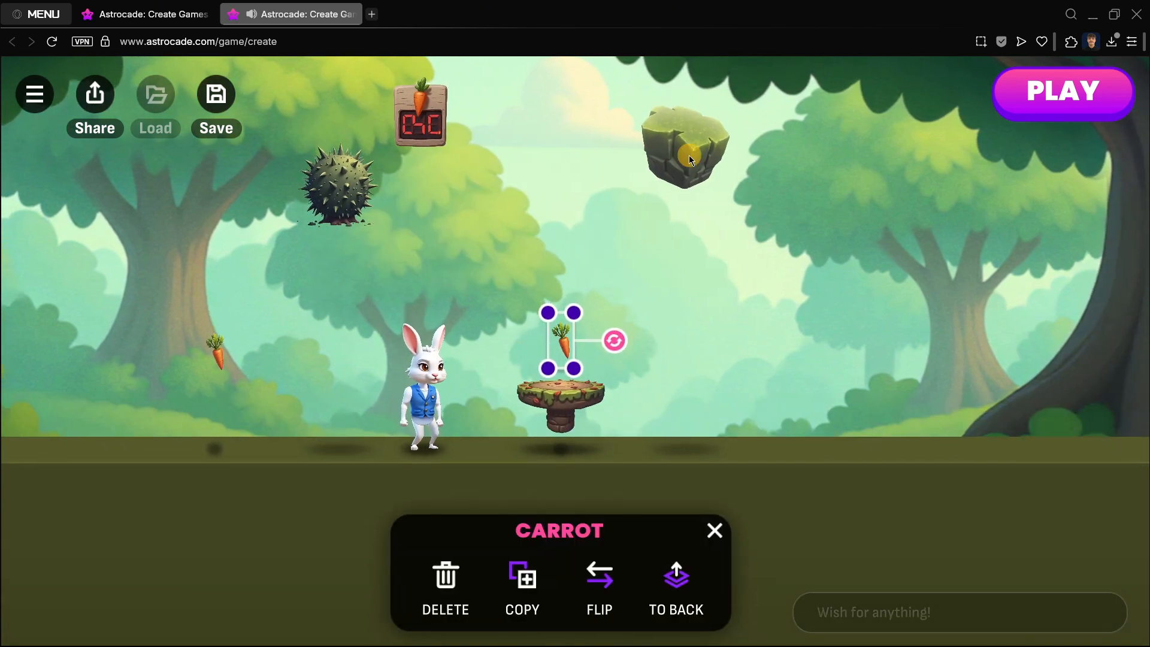
{"action": "left_click", "coordinate": [685, 150]}
{"action": "left_click_drag", "start_coordinate": [555, 329], "coordinate": [575, 527]}
{"action": "left_click_drag", "start_coordinate": [554, 326], "coordinate": [558, 328]}
{"action": "left_click", "coordinate": [436, 408]}
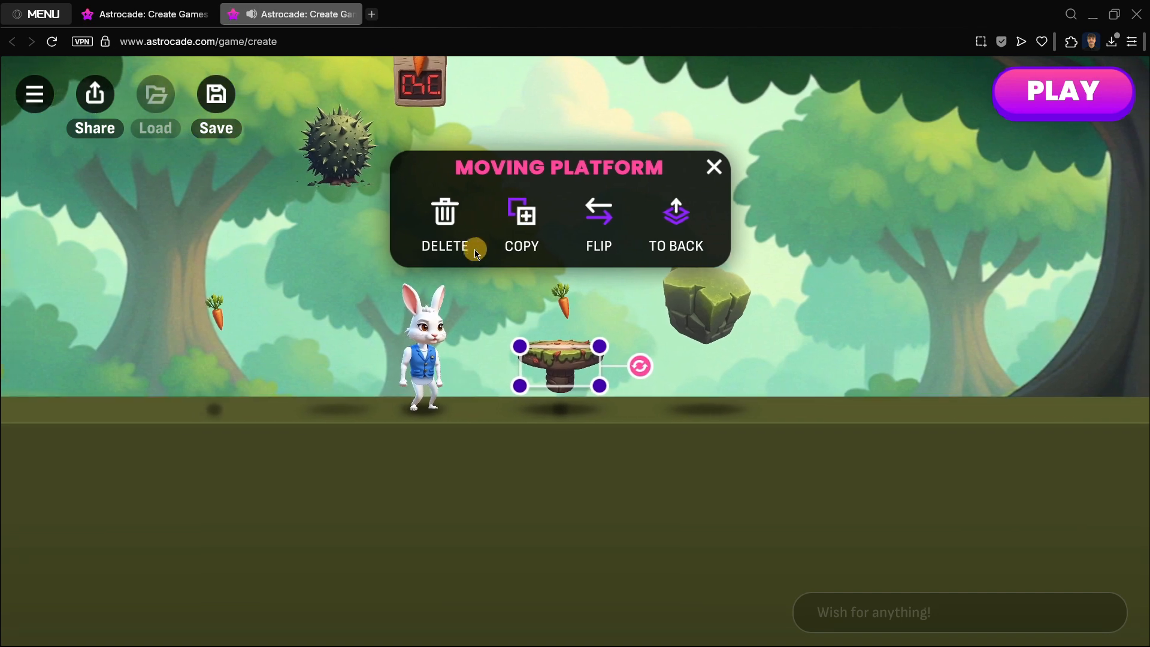
Step: Duplicate the moving platform and place the copy further right along the level
{"action": "left_click", "coordinate": [514, 240]}
{"action": "left_click_drag", "start_coordinate": [586, 389], "coordinate": [995, 274]}
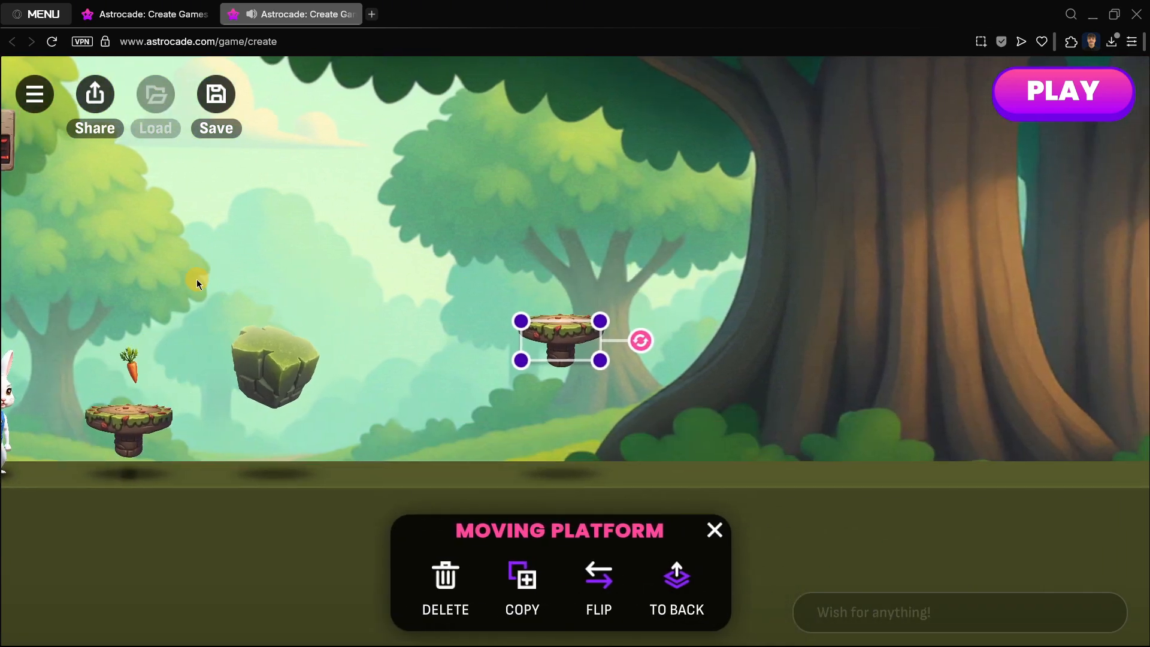
{"action": "left_click_drag", "start_coordinate": [416, 317], "coordinate": [709, 310]}
{"action": "left_click_drag", "start_coordinate": [165, 218], "coordinate": [681, 316]}
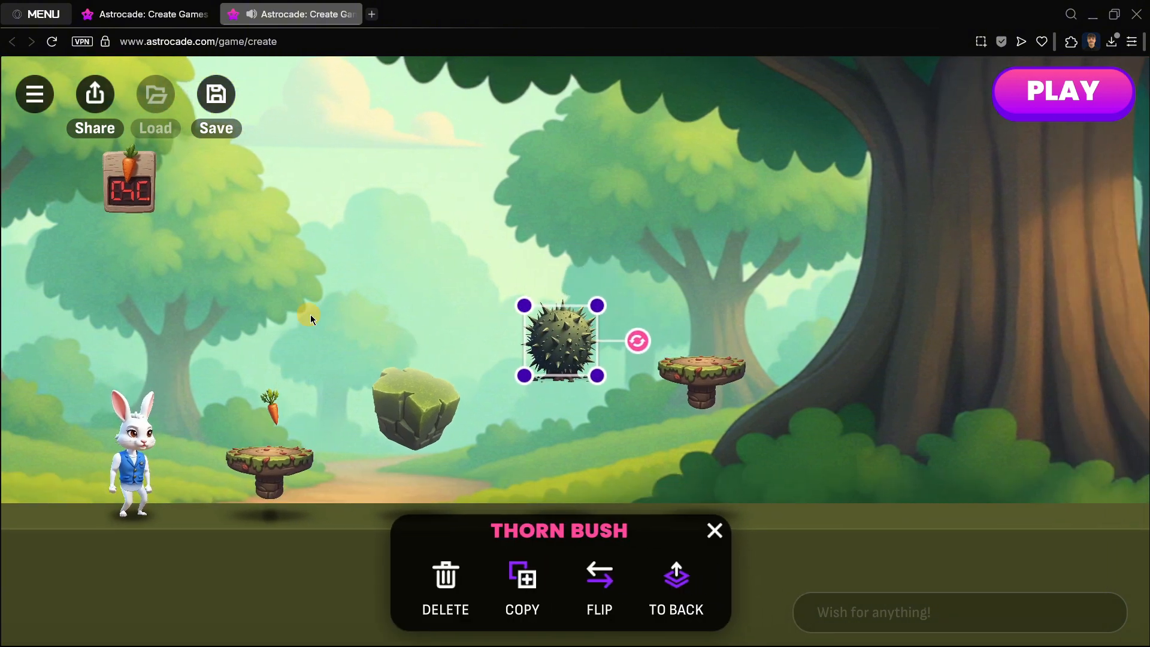
Step: Duplicate the static platform twice and line up the three static platforms side by side on the right
{"action": "left_click", "coordinate": [411, 414]}
{"action": "left_click", "coordinate": [521, 214]}
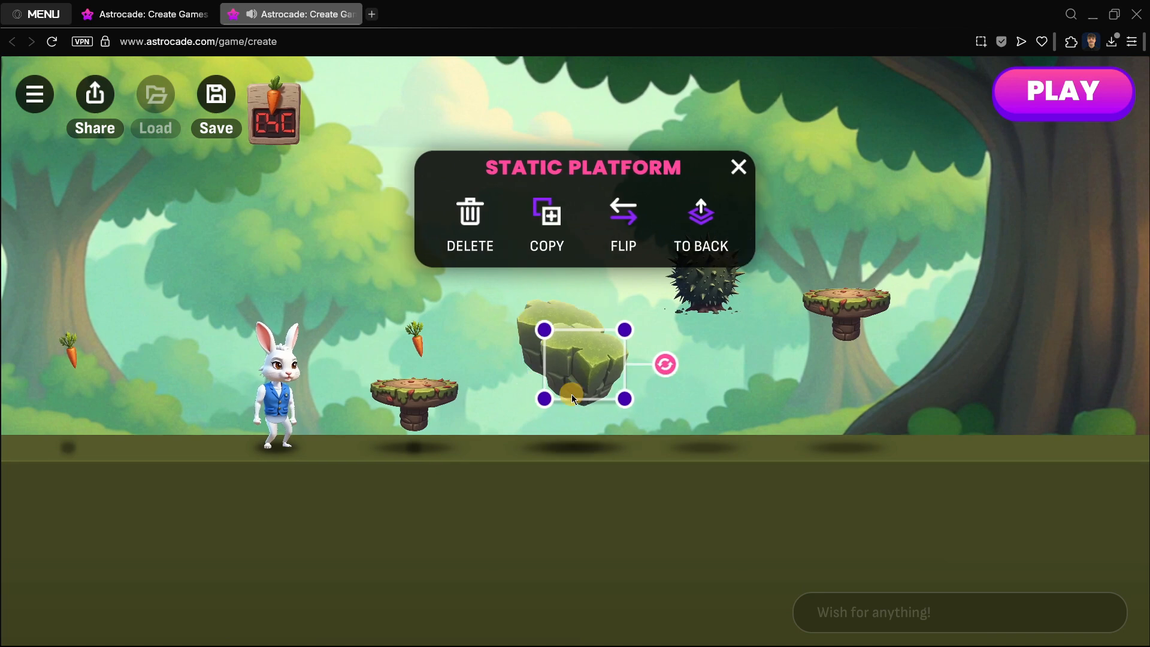
{"action": "left_click_drag", "start_coordinate": [578, 355], "coordinate": [937, 350]}
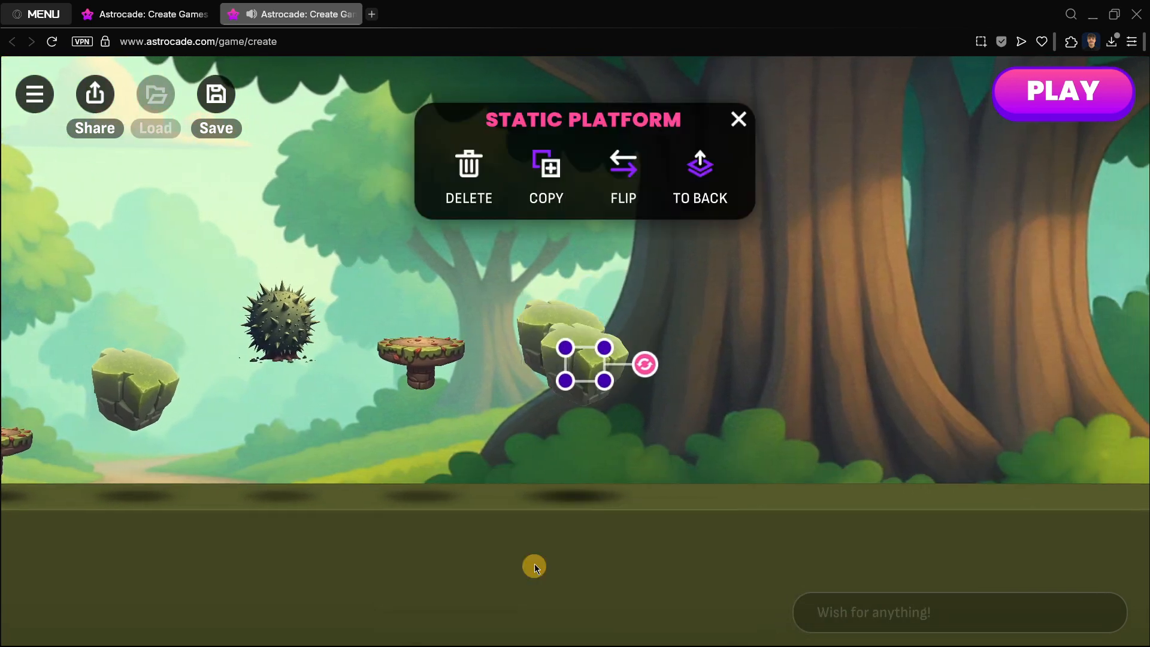
{"action": "left_click_drag", "start_coordinate": [560, 361], "coordinate": [673, 339]}
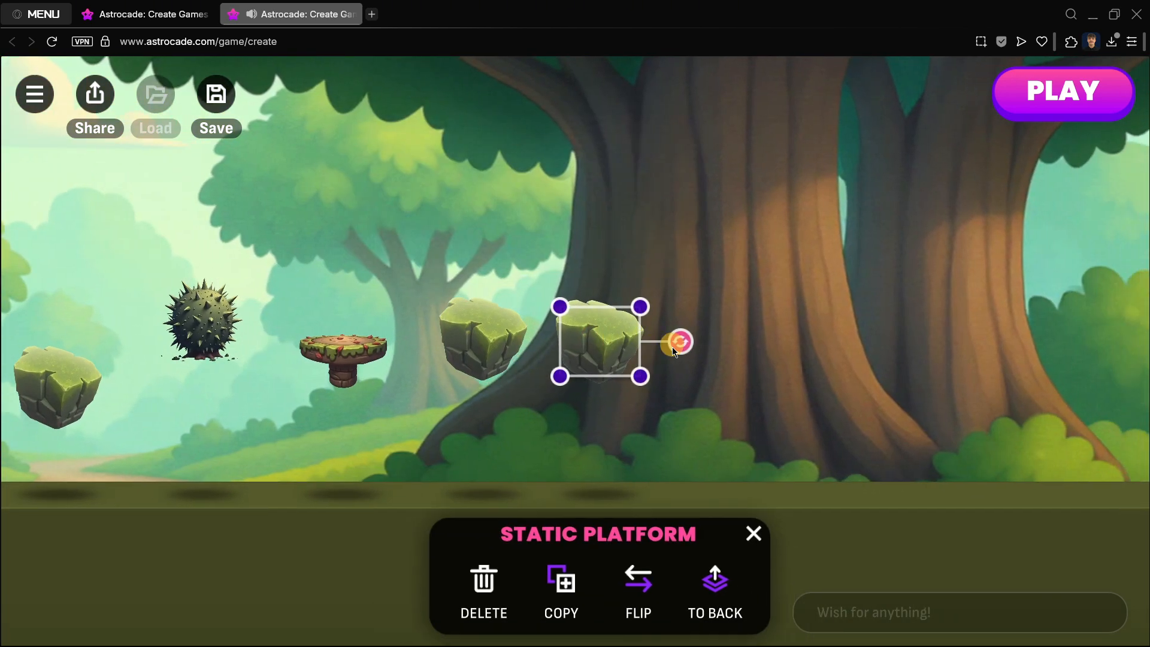
{"action": "left_click", "coordinate": [524, 580]}
{"action": "left_click_drag", "start_coordinate": [560, 354], "coordinate": [649, 333]}
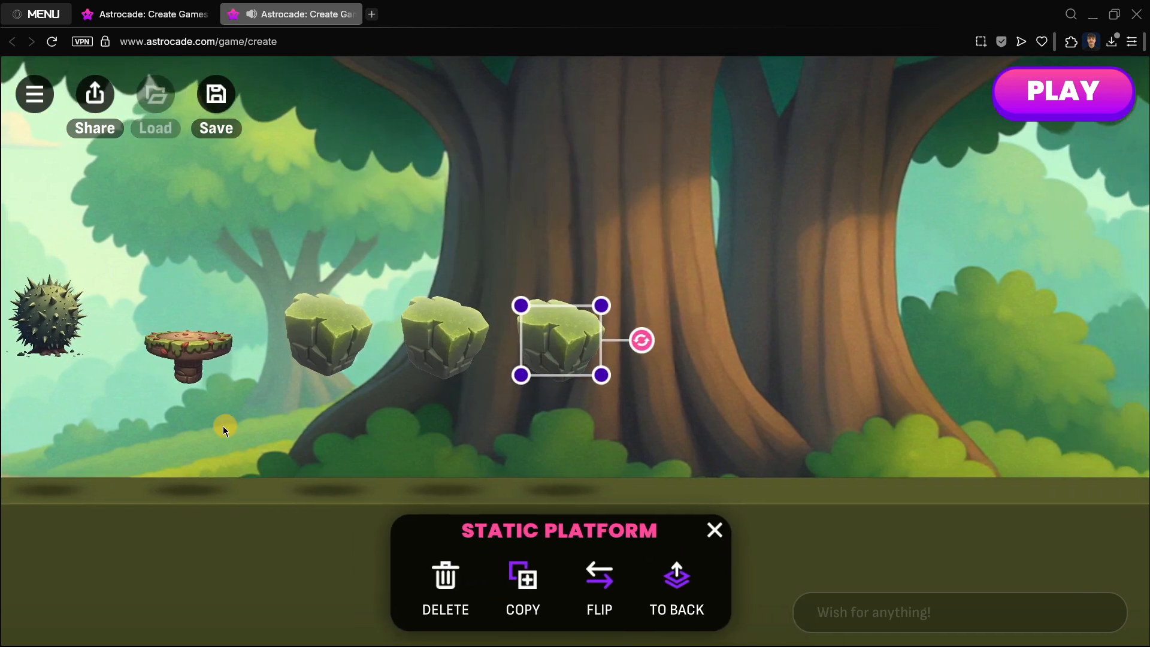
{"action": "left_click_drag", "start_coordinate": [437, 349], "coordinate": [408, 352]}
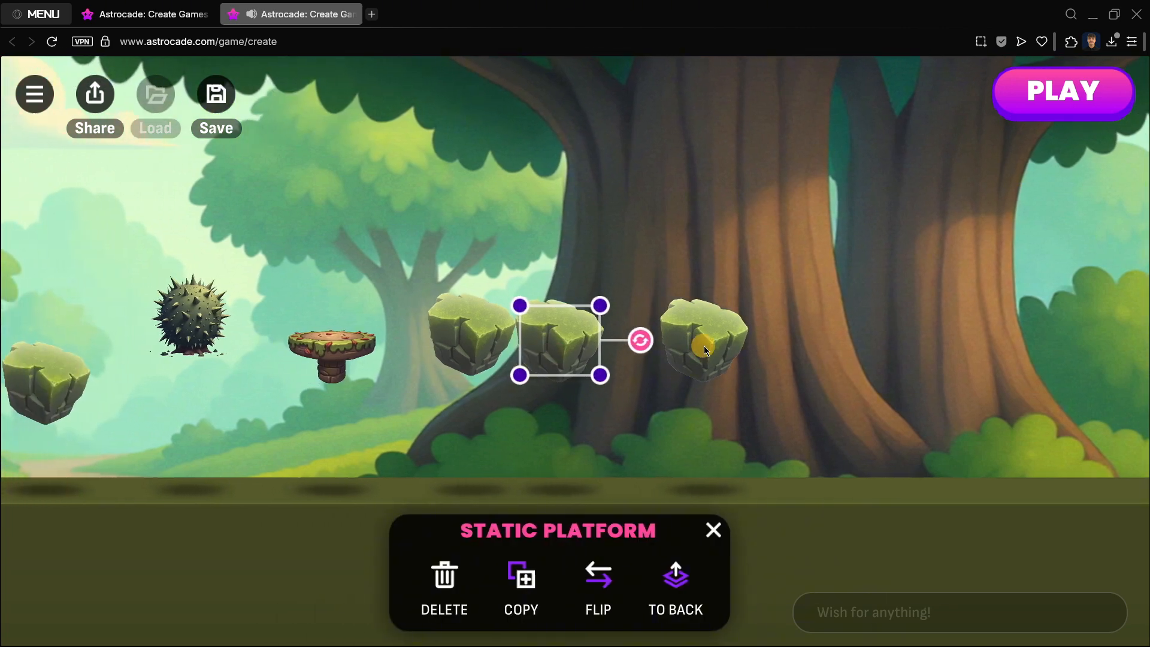
{"action": "left_click_drag", "start_coordinate": [704, 346], "coordinate": [648, 350]}
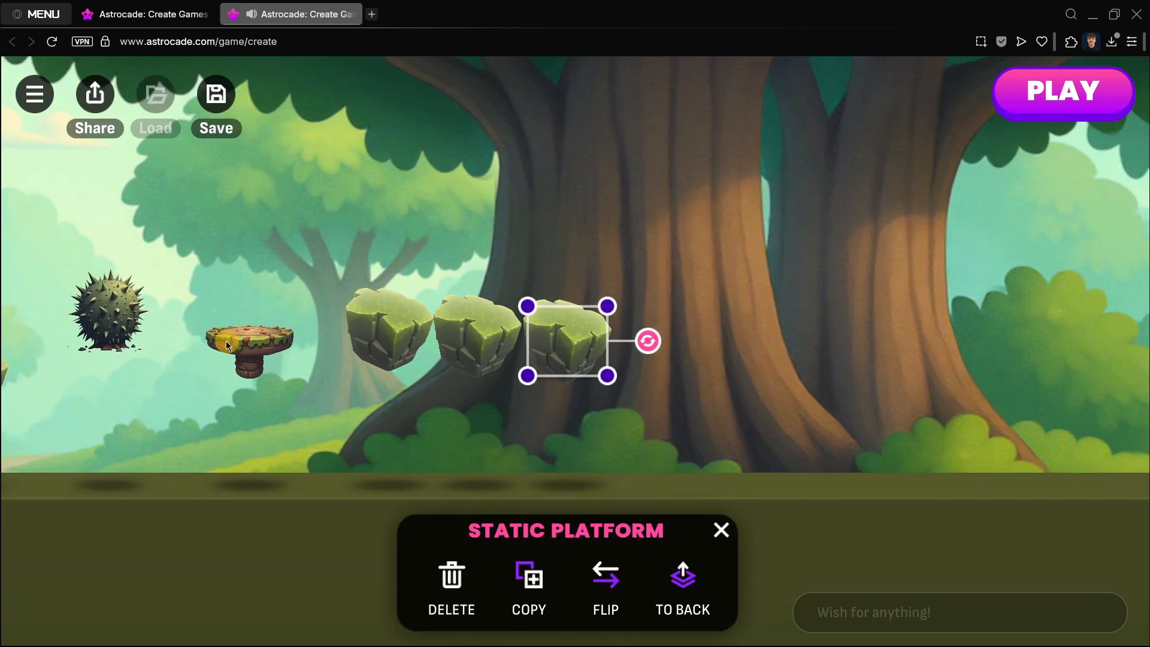
Step: Move the thorn bush onto the middle of the three static platforms
{"action": "left_click", "coordinate": [116, 327]}
{"action": "left_click_drag", "start_coordinate": [116, 326], "coordinate": [480, 286]}
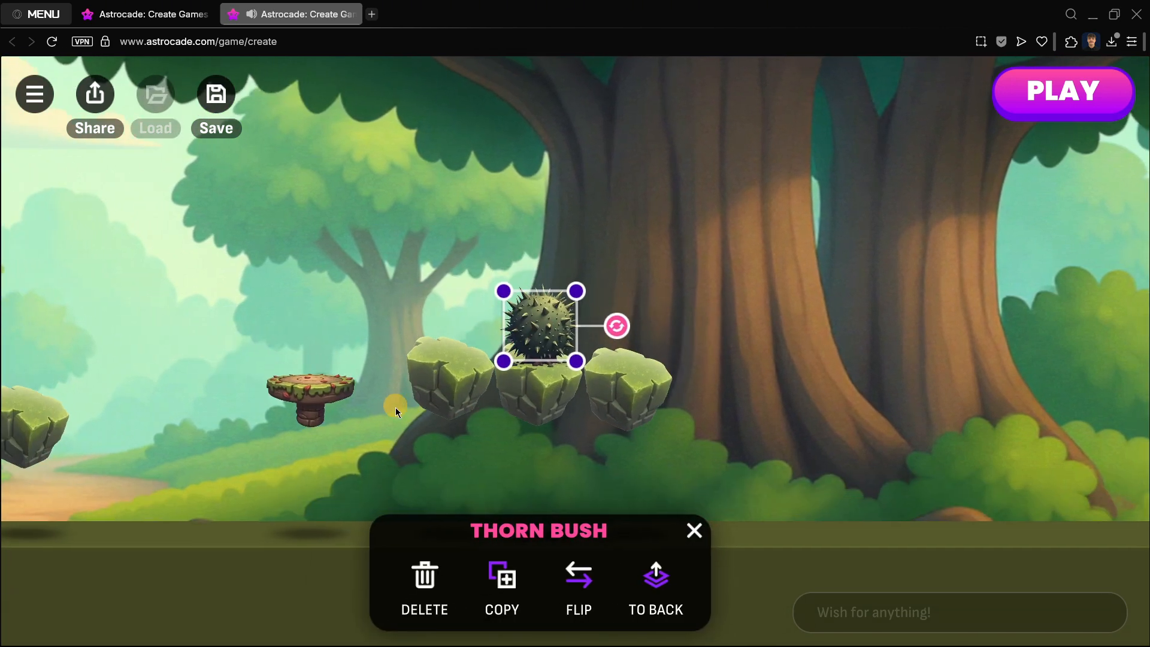
{"action": "left_click", "coordinate": [210, 443]}
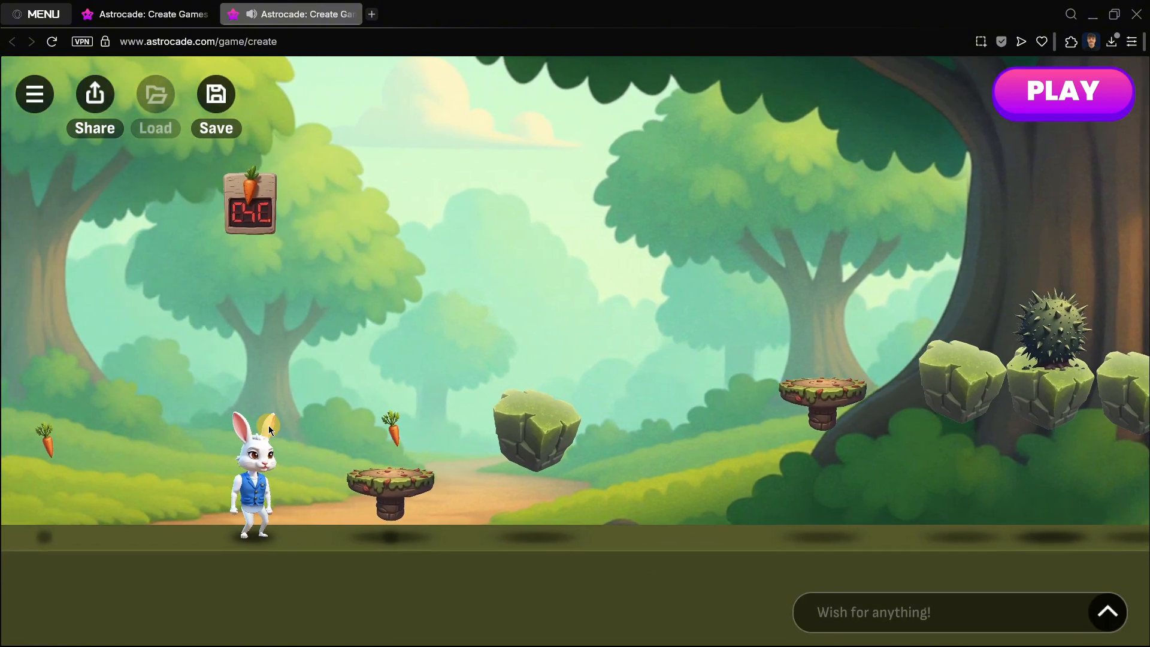
Step: Duplicate the carrot twice and place the copies above the platforms along the level
{"action": "left_click", "coordinate": [468, 368]}
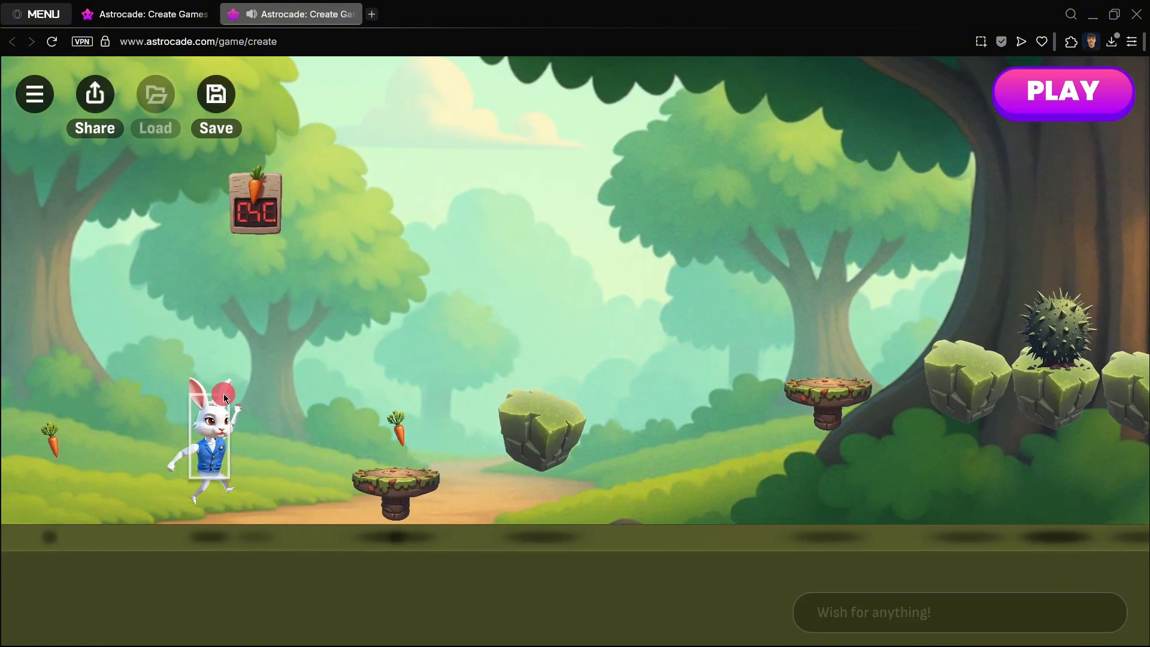
{"action": "left_click", "coordinate": [224, 394]}
{"action": "left_click", "coordinate": [403, 314]}
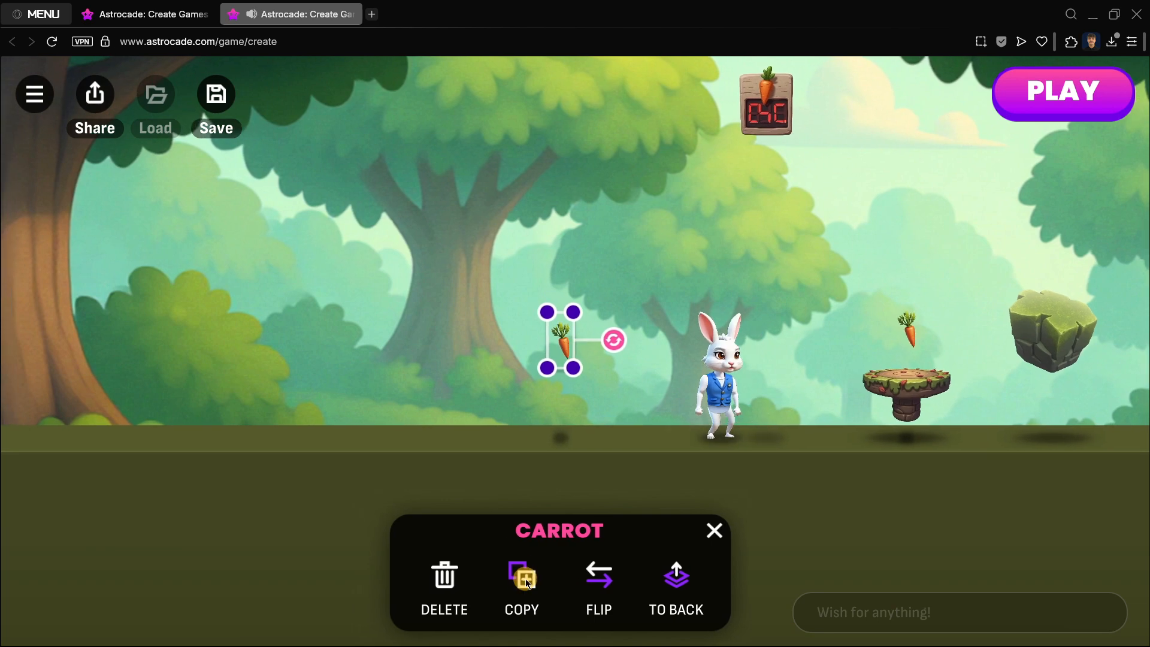
{"action": "left_click", "coordinate": [529, 579]}
{"action": "left_click_drag", "start_coordinate": [585, 368], "coordinate": [1060, 275]}
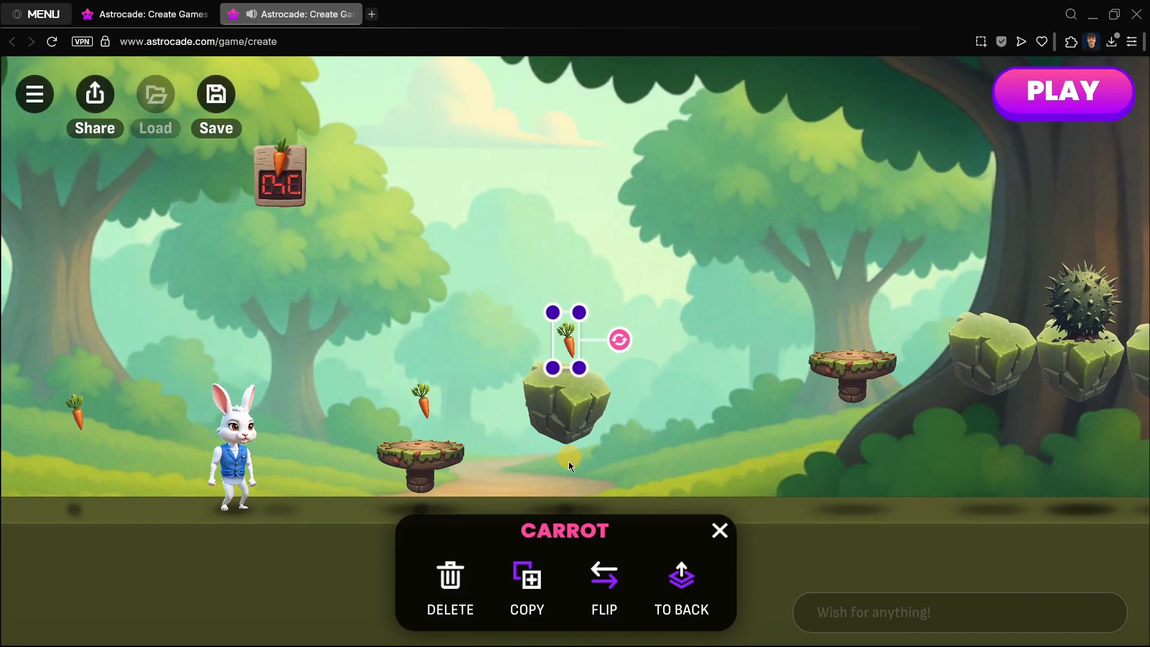
{"action": "left_click", "coordinate": [528, 580]}
{"action": "left_click_drag", "start_coordinate": [584, 365], "coordinate": [849, 324]}
{"action": "left_click", "coordinate": [602, 350]}
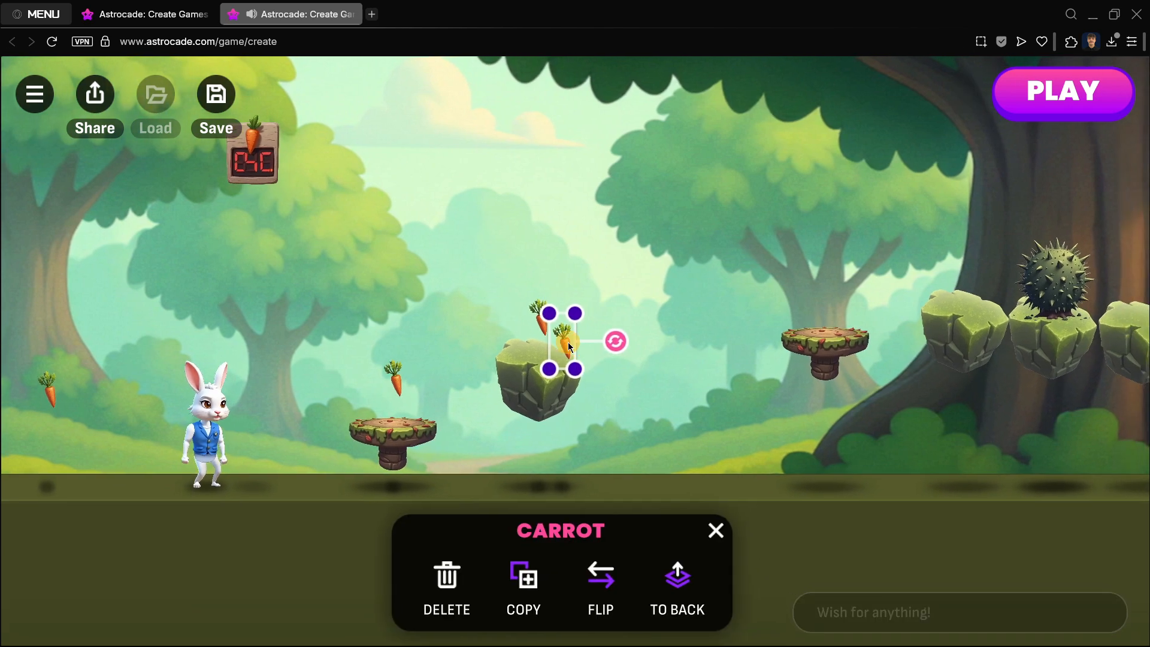
{"action": "left_click_drag", "start_coordinate": [567, 343], "coordinate": [830, 307]}
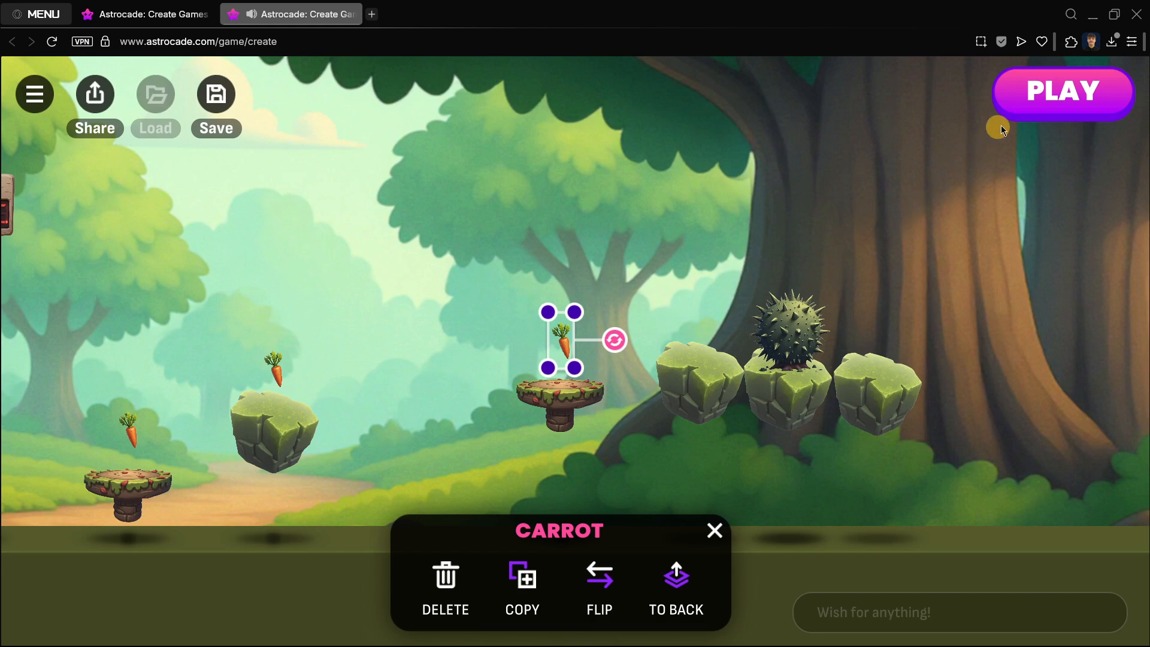
Step: Play the level, running and jumping the rabbit across the platforms toward the thorn bush
{"action": "left_click", "coordinate": [1032, 99]}
{"action": "key", "text": "space"}
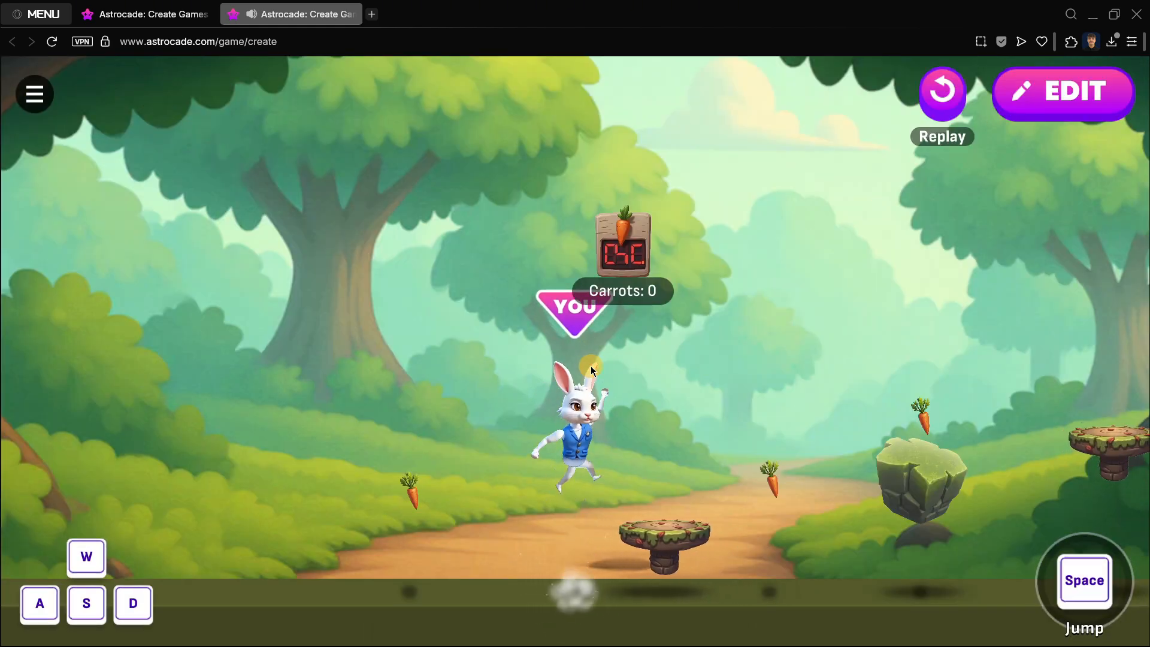
{"action": "key", "text": "a"}
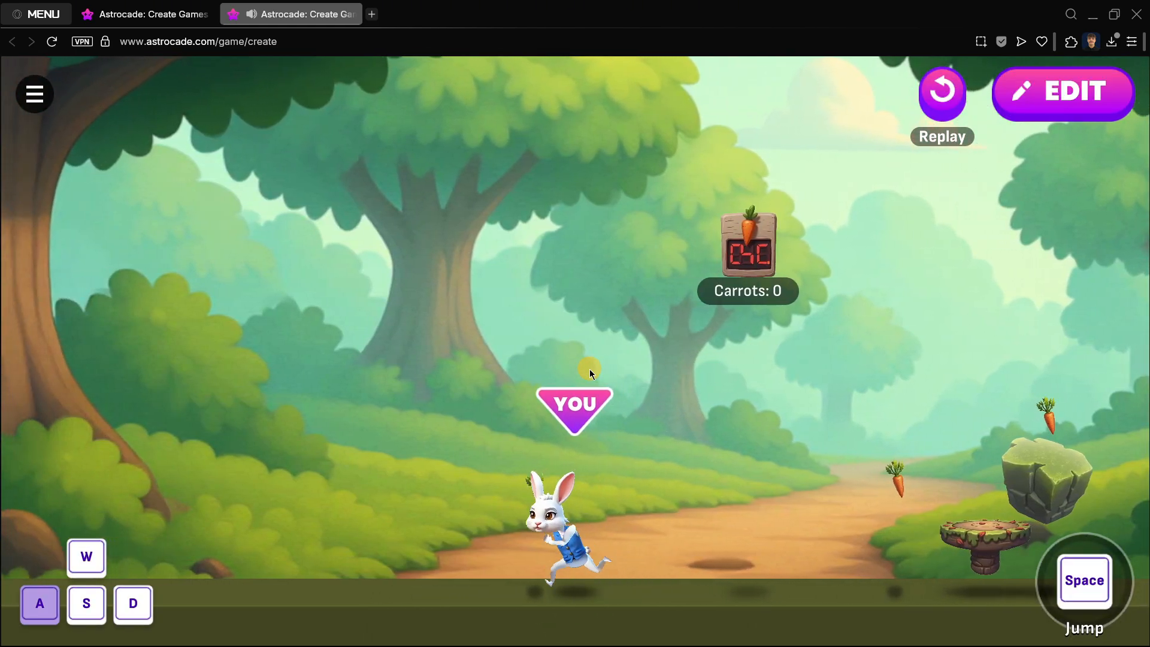
{"action": "key", "text": "d"}
{"action": "key", "text": "space"}
{"action": "key", "text": "space"}
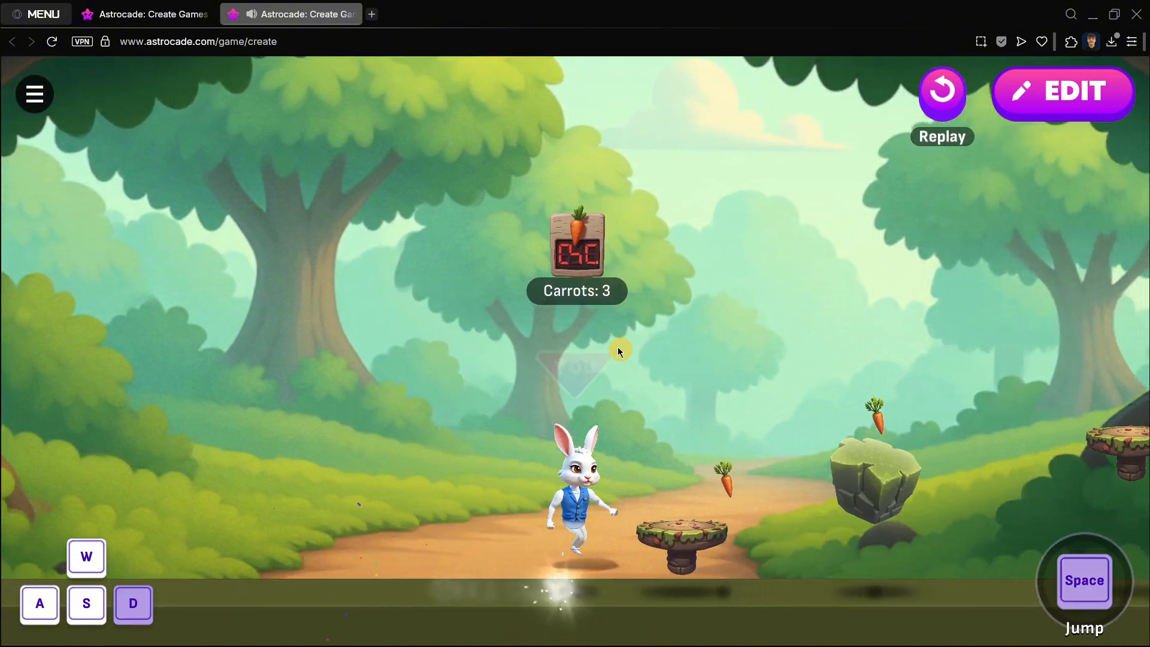
{"action": "key", "text": "d"}
{"action": "key", "text": "space"}
{"action": "key", "text": "a"}
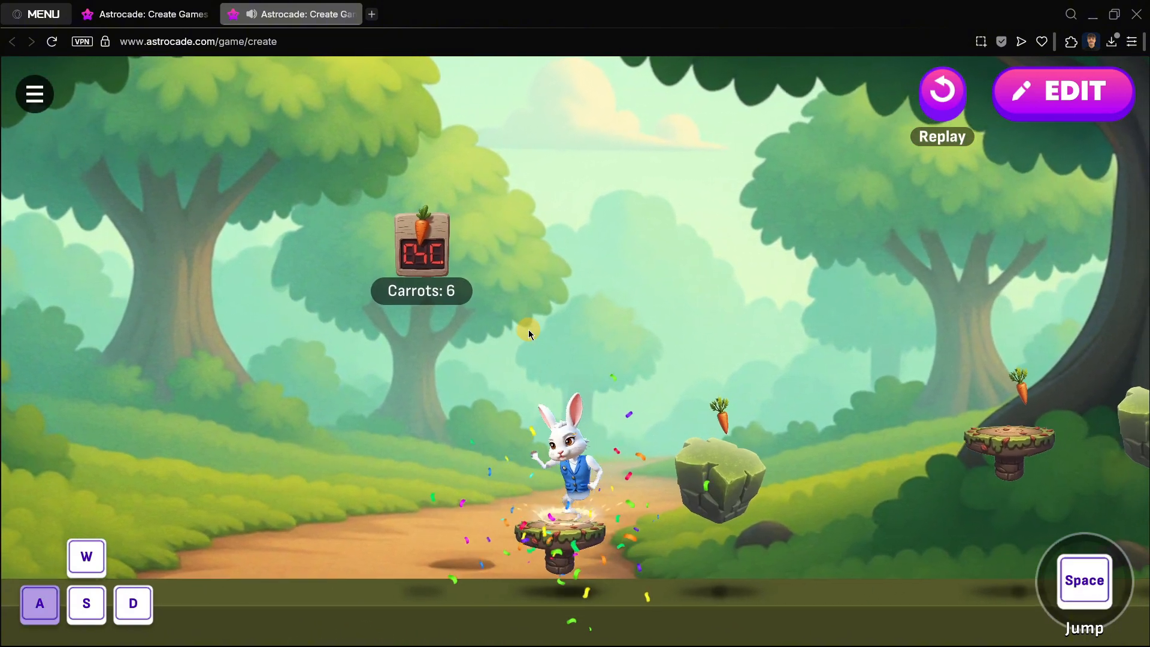
{"action": "key", "text": "space"}
{"action": "key", "text": "d"}
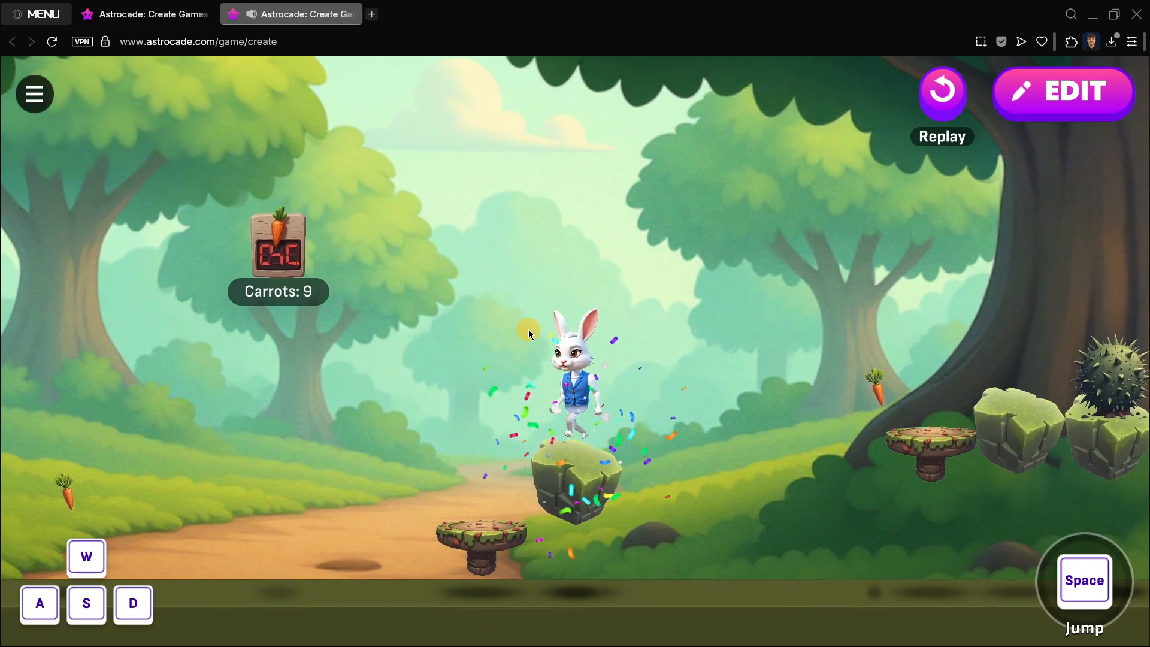
{"action": "key", "text": "space"}
{"action": "key", "text": "d"}
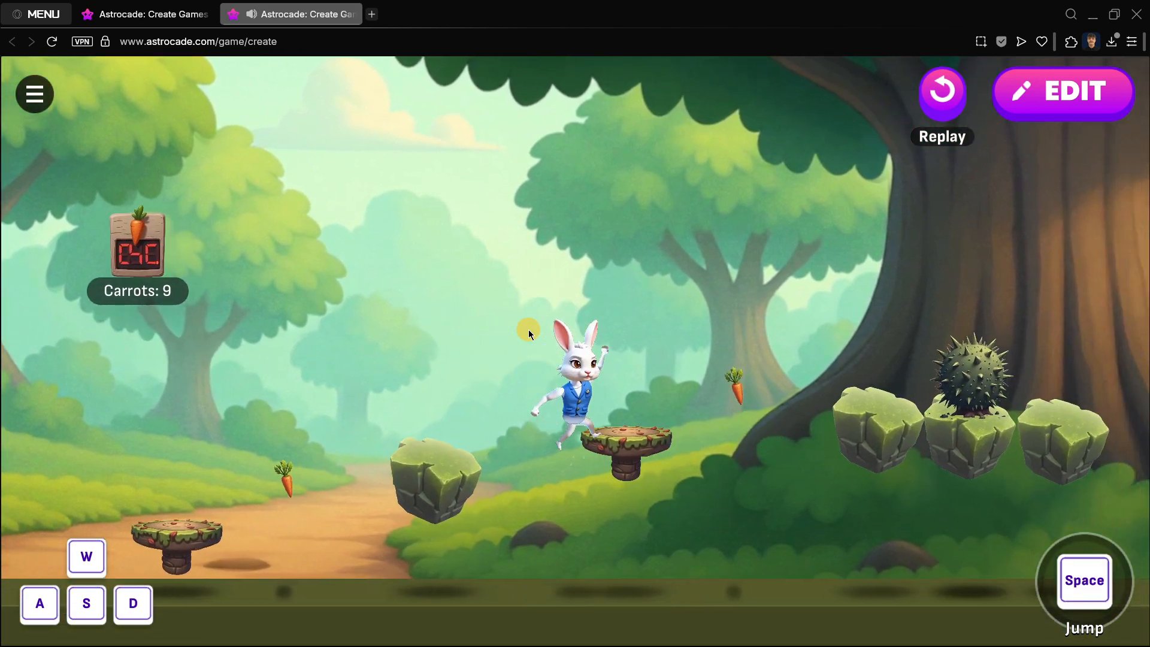
{"action": "key", "text": "space"}
{"action": "key", "text": "d"}
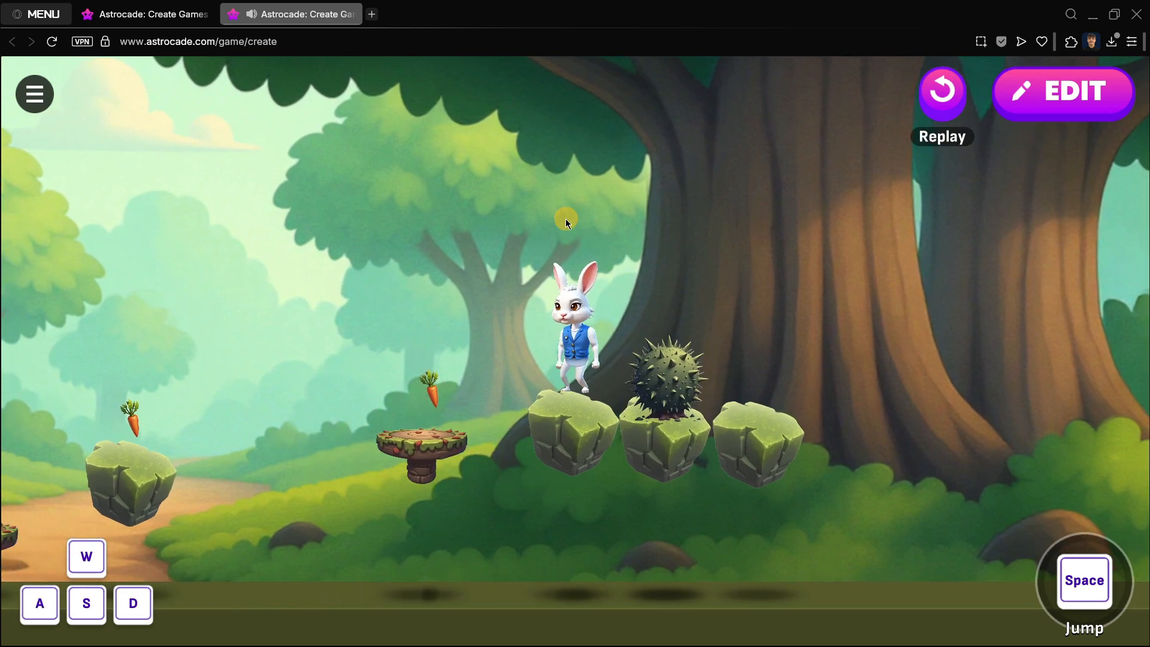
{"action": "key", "text": "space"}
{"action": "key", "text": "d"}
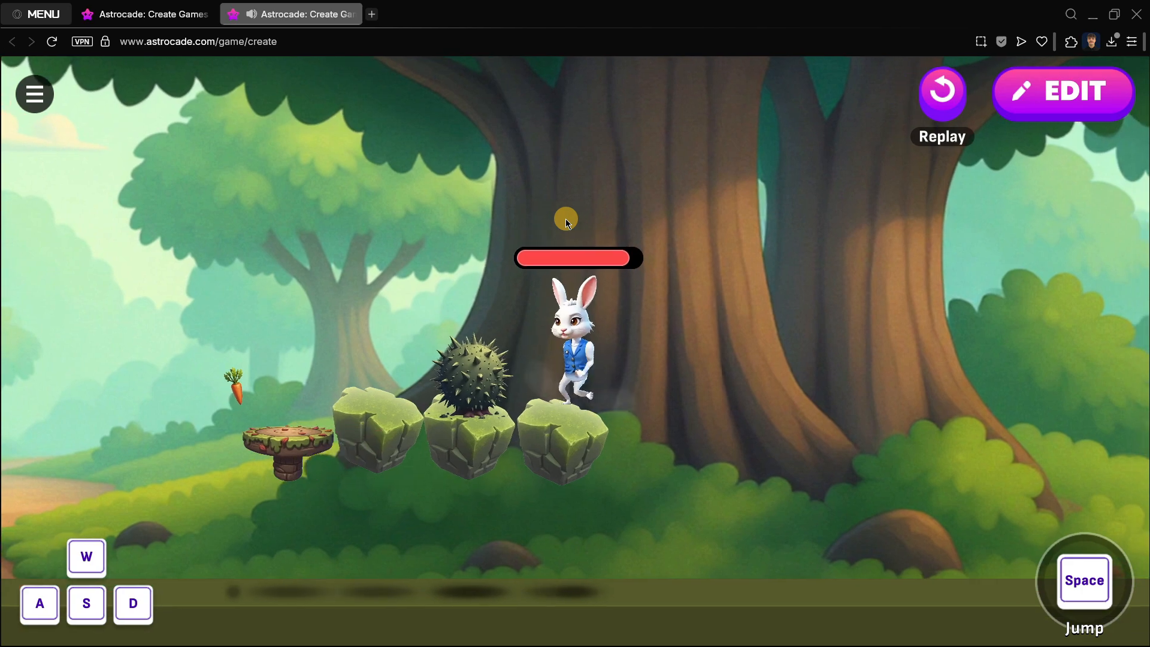
Step: Continue playing, running the rabbit back and forth and jumping to collect more carrots
{"action": "key", "text": "a"}
{"action": "key", "text": "d"}
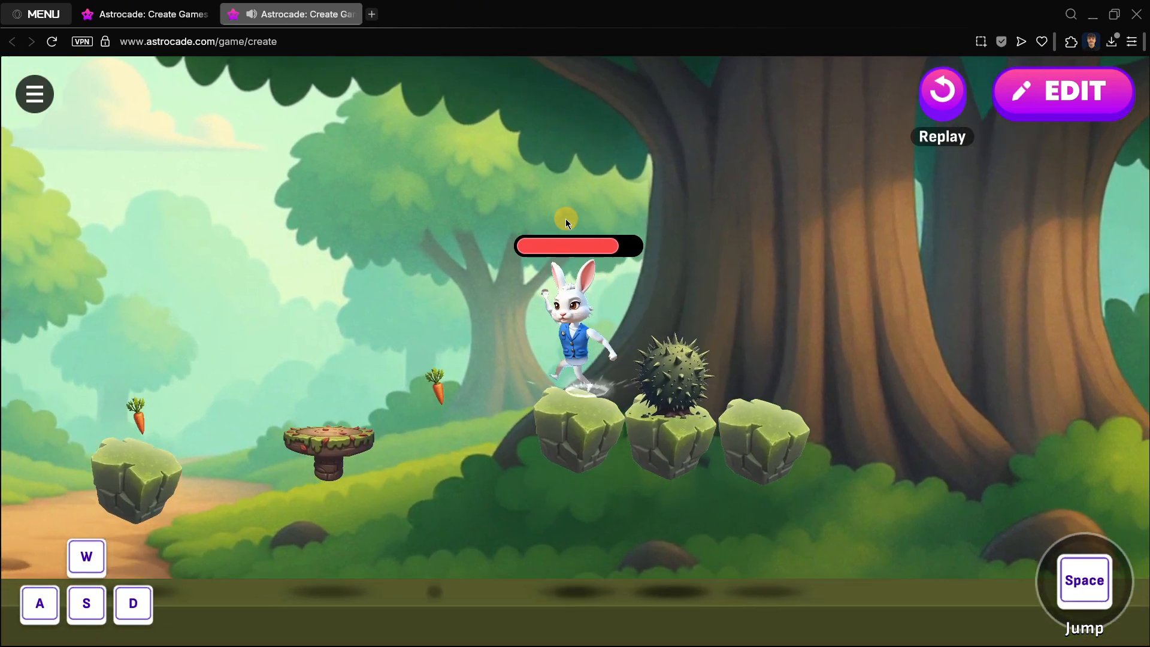
{"action": "key", "text": "d"}
{"action": "key", "text": "a"}
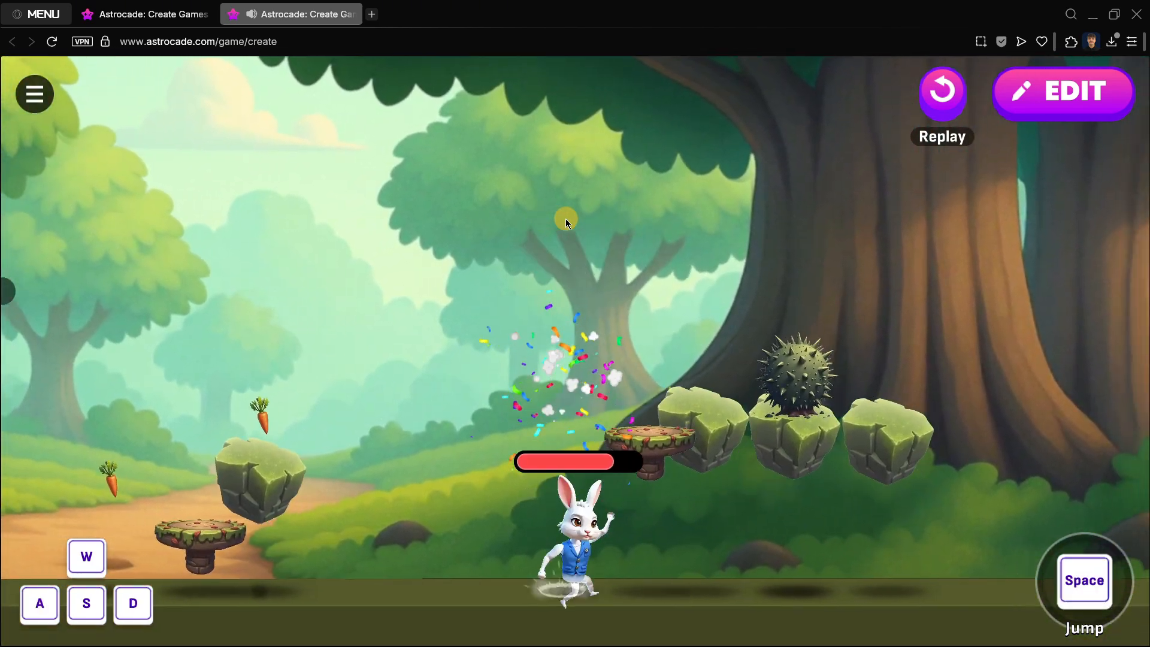
{"action": "key", "text": "a"}
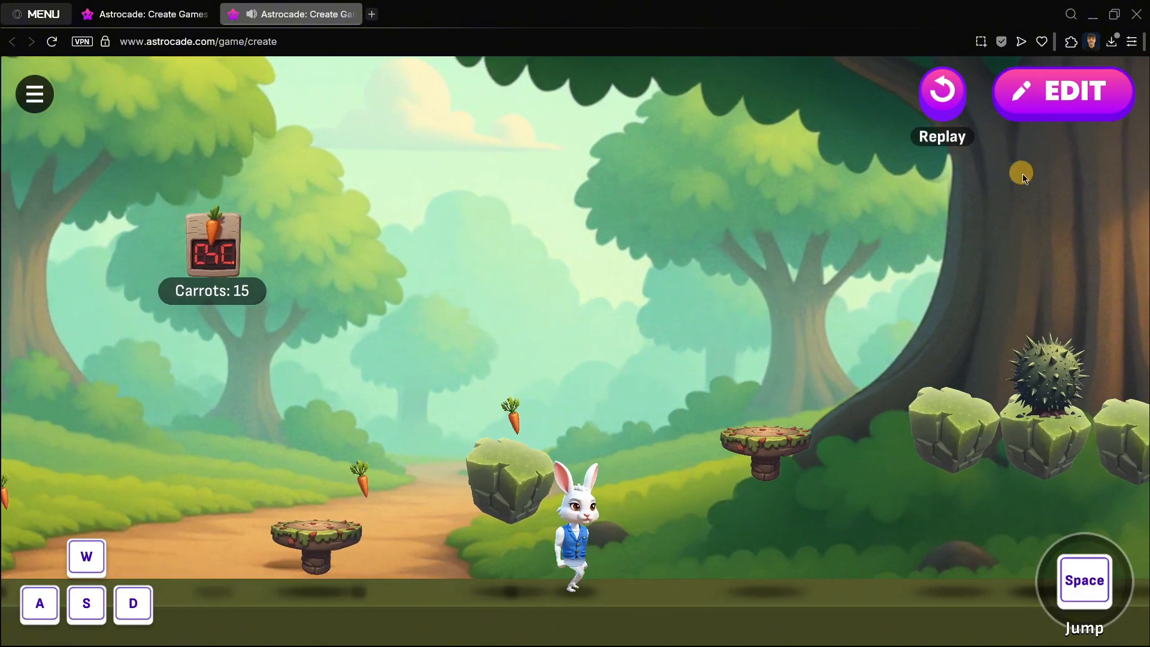
{"action": "key", "text": "d"}
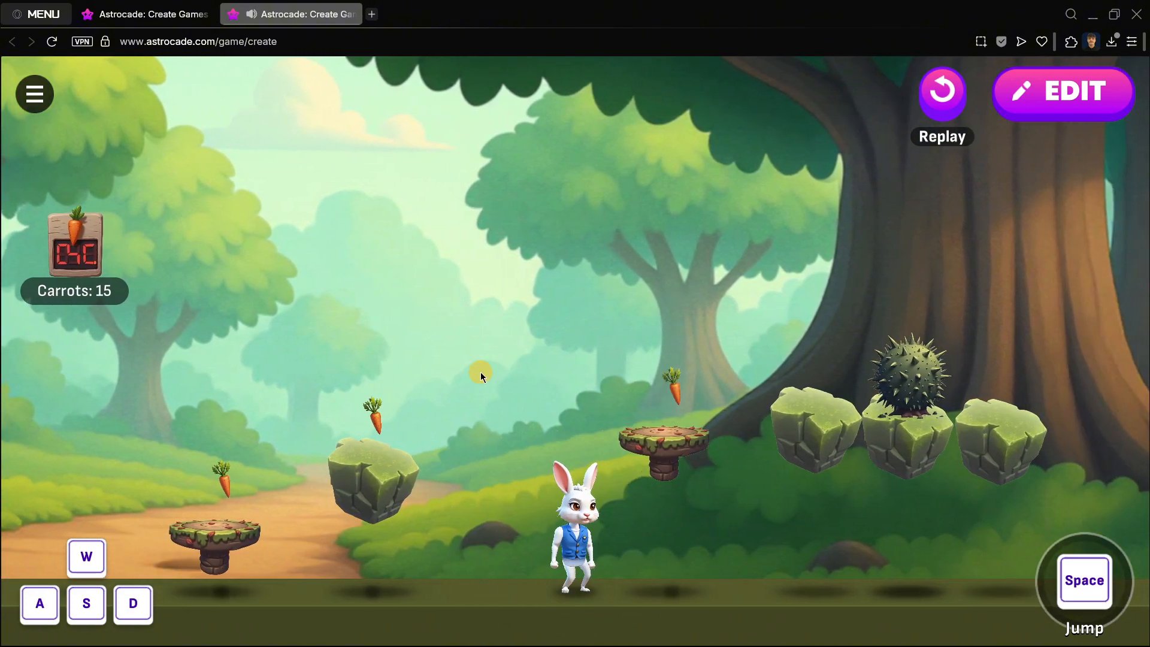
{"action": "key", "text": "a"}
{"action": "key", "text": "space"}
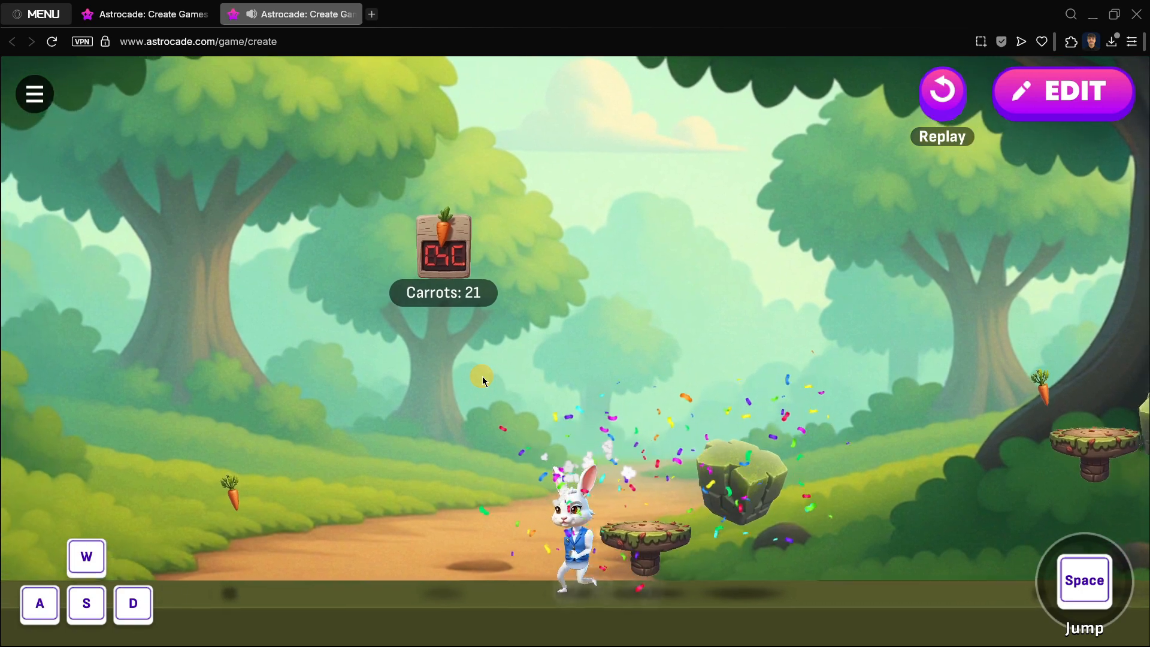
{"action": "key", "text": "a"}
{"action": "key", "text": "d"}
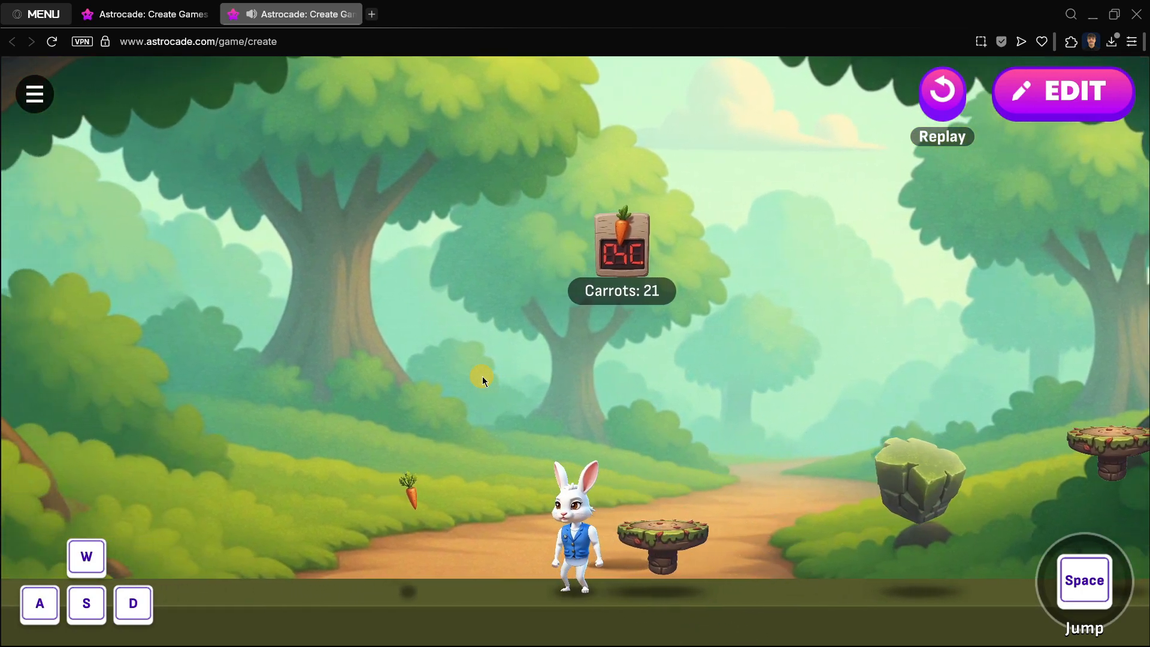
{"action": "key", "text": "d"}
{"action": "key", "text": "a"}
{"action": "key", "text": "d"}
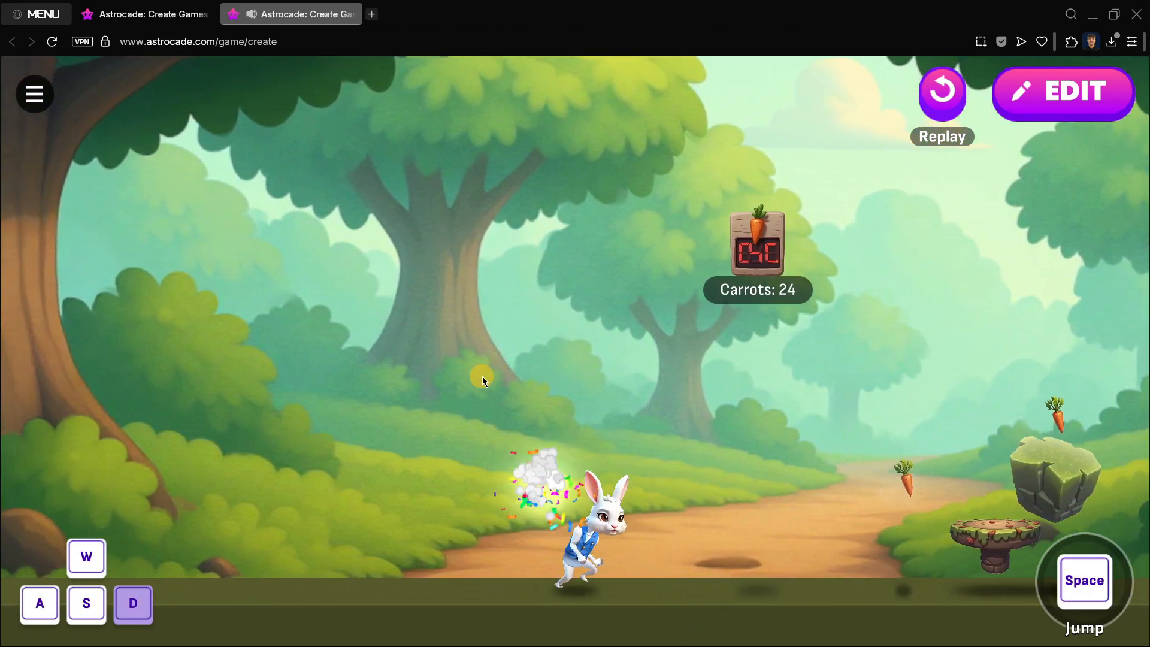
{"action": "key", "text": "space"}
{"action": "key", "text": "d"}
{"action": "key", "text": "space"}
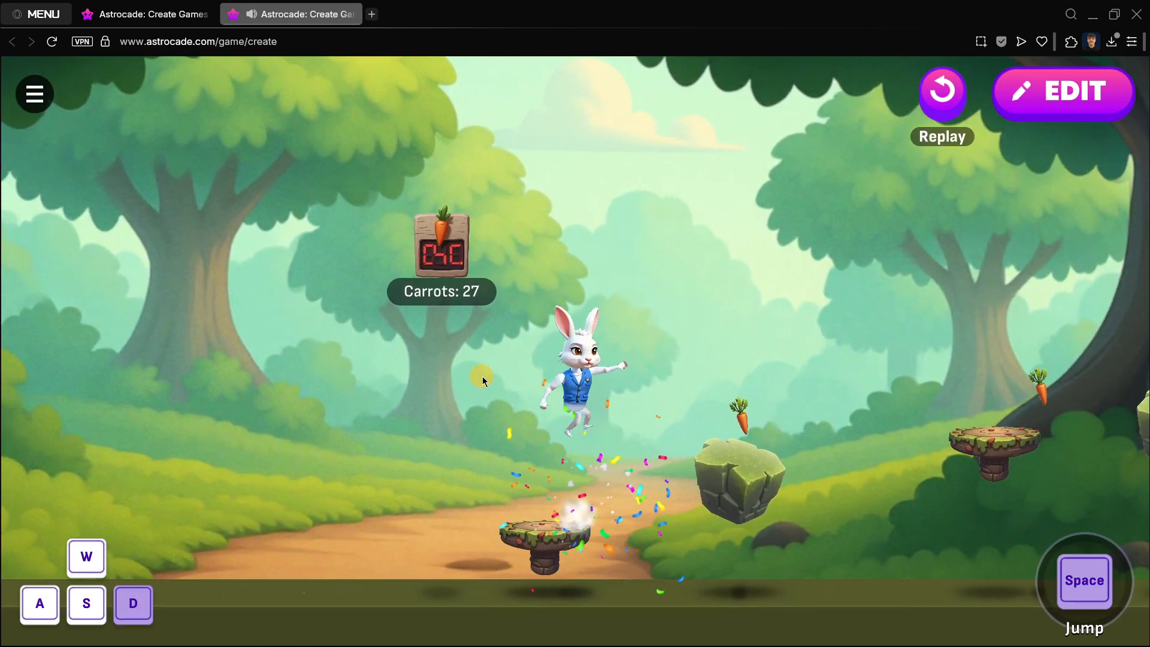
{"action": "key", "text": "a"}
{"action": "key", "text": "space"}
{"action": "key", "text": "a"}
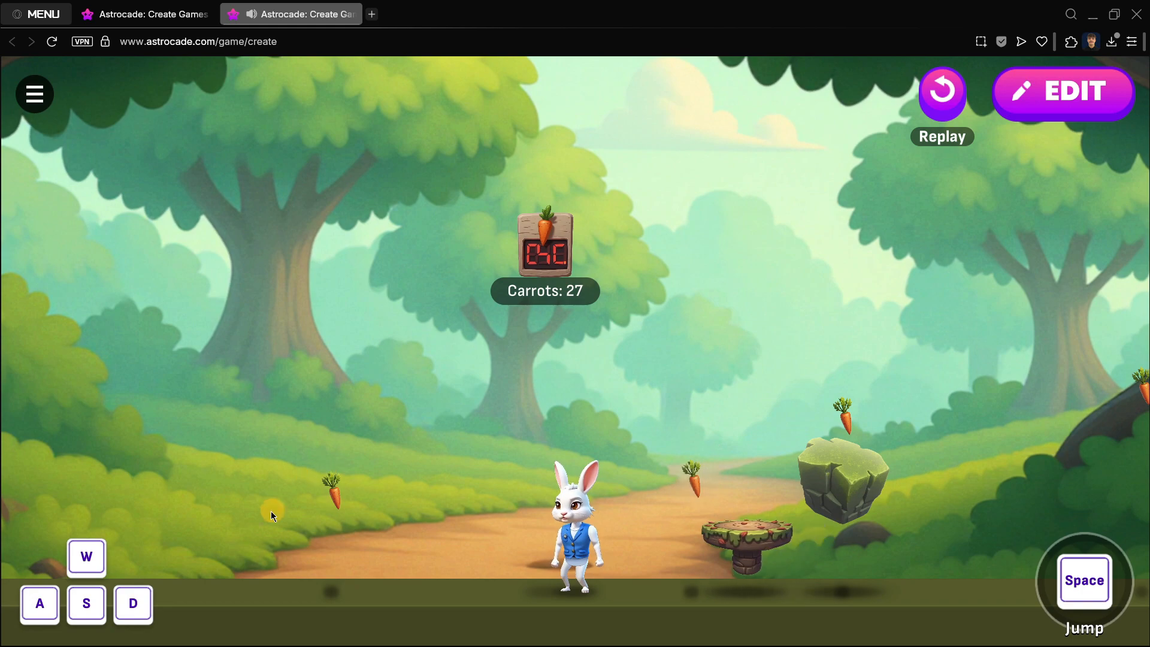
Step: Return to edit mode and wish for "The carrots should not respawn" with the AI wish tool
{"action": "left_click", "coordinate": [1051, 103]}
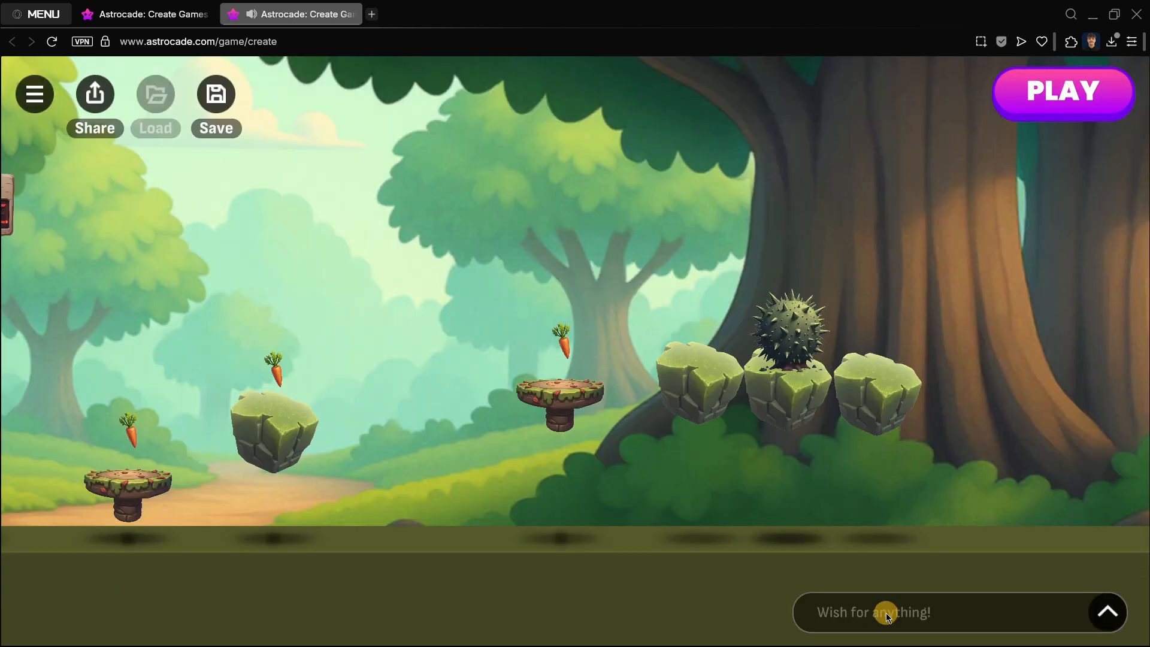
{"action": "left_click", "coordinate": [886, 613]}
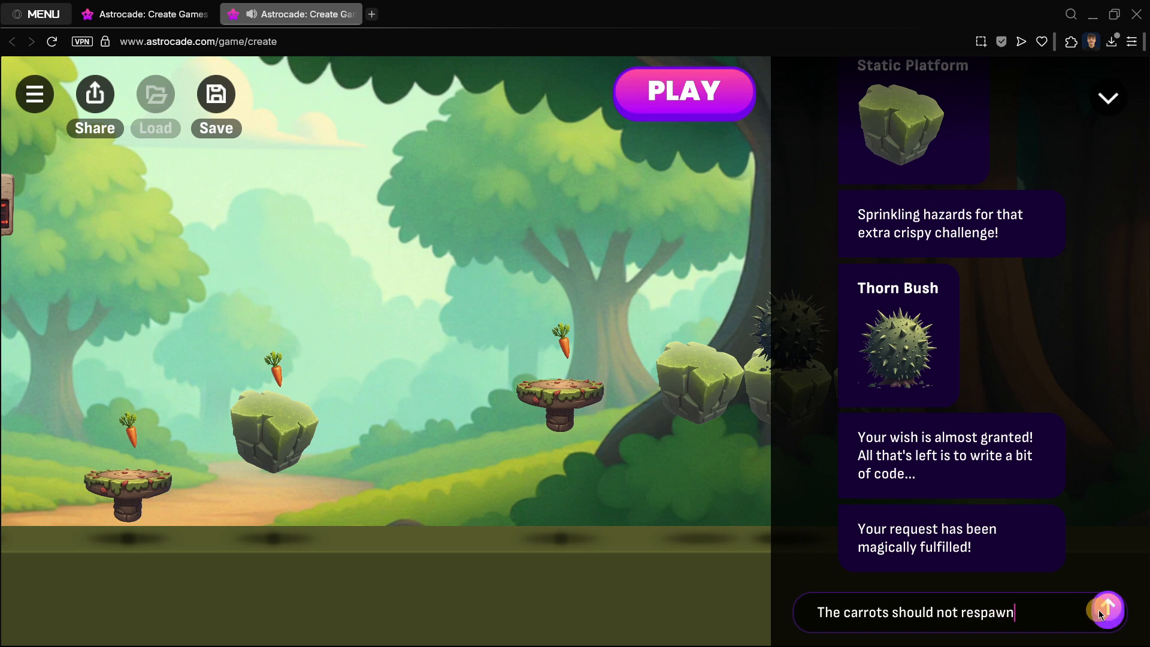
{"action": "left_click", "coordinate": [1099, 609]}
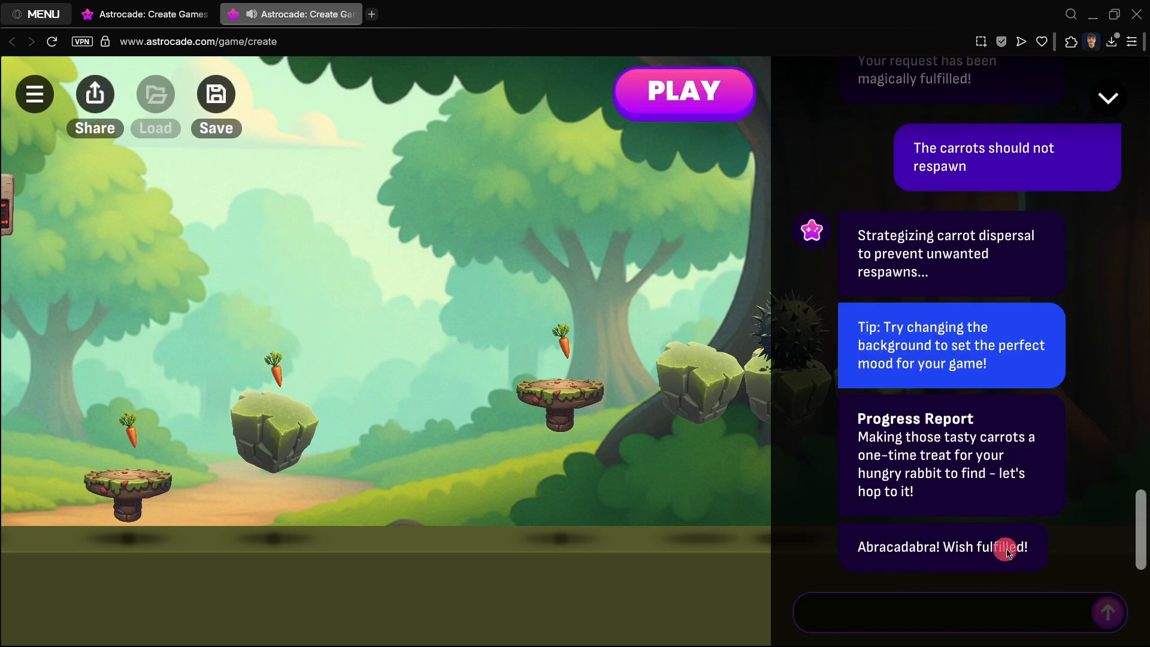
Step: Playtest the level, running and jumping the rabbit across the platforms to collect carrots, and close the game's browser tab
{"action": "left_click", "coordinate": [702, 120]}
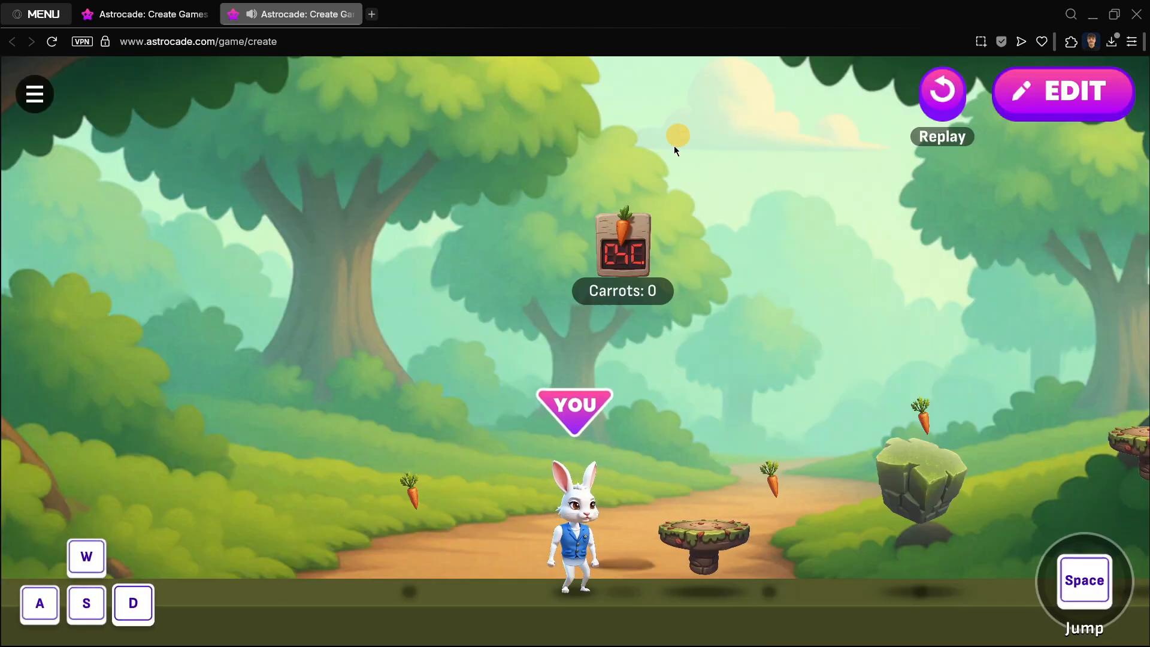
{"action": "key", "text": "space"}
{"action": "key", "text": "d"}
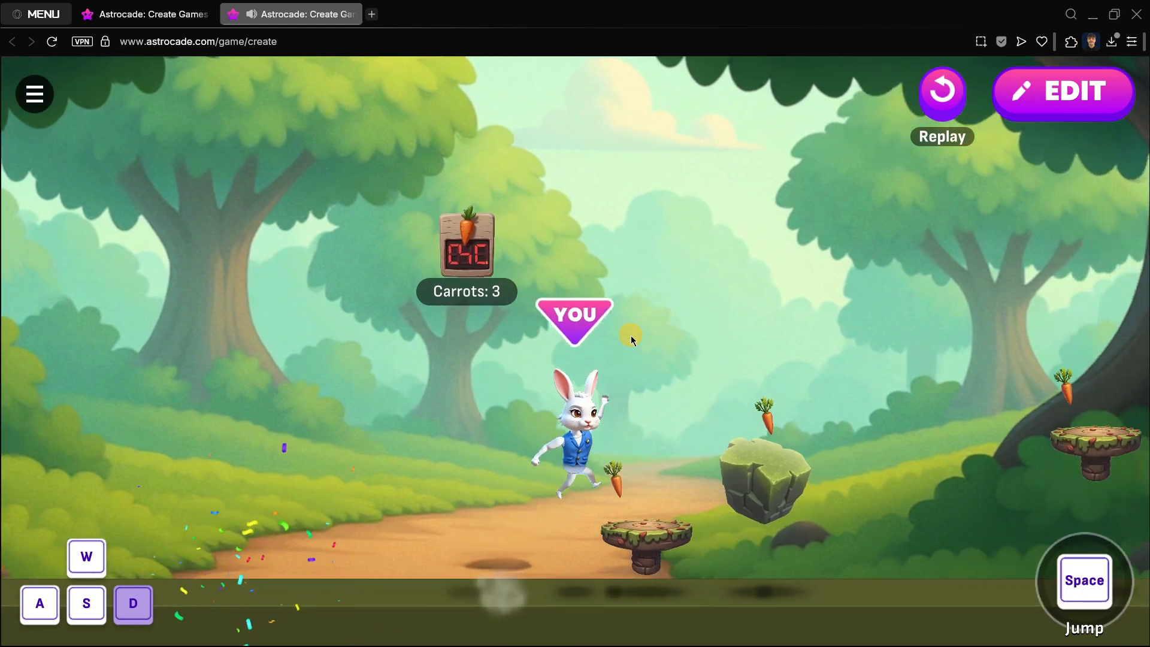
{"action": "key", "text": "a"}
{"action": "key", "text": "d"}
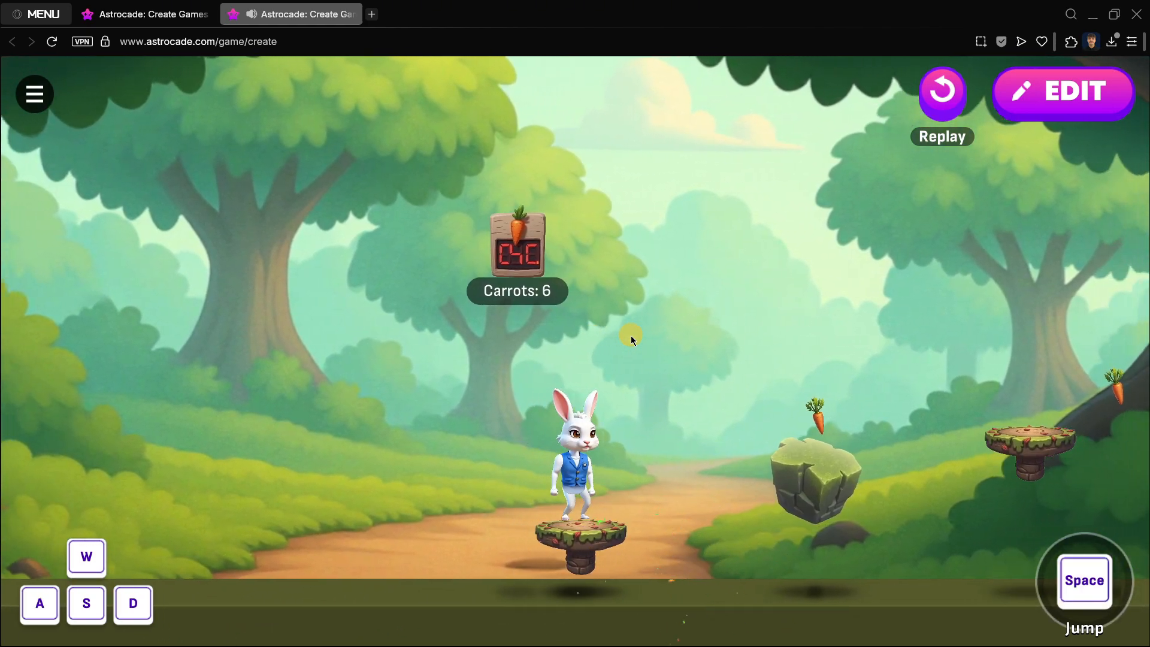
{"action": "key", "text": "space"}
{"action": "key", "text": "a"}
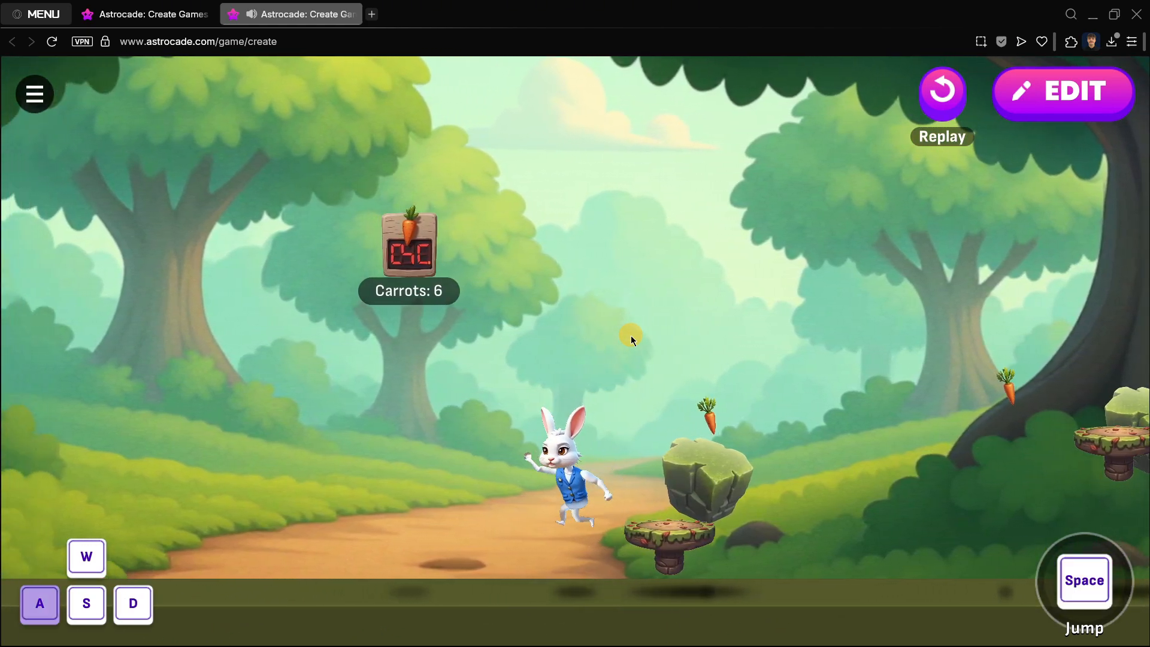
{"action": "key", "text": "d"}
{"action": "key", "text": "d"}
{"action": "key", "text": "space"}
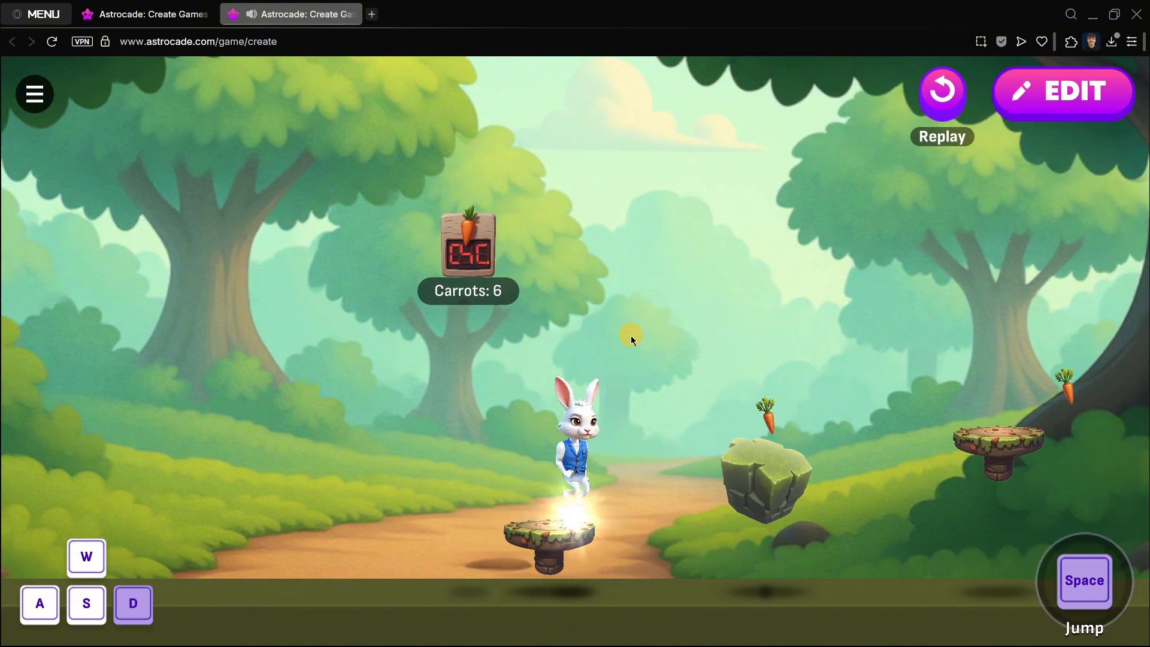
{"action": "key", "text": "a"}
{"action": "key", "text": "space"}
{"action": "key", "text": "d"}
{"action": "key", "text": "space"}
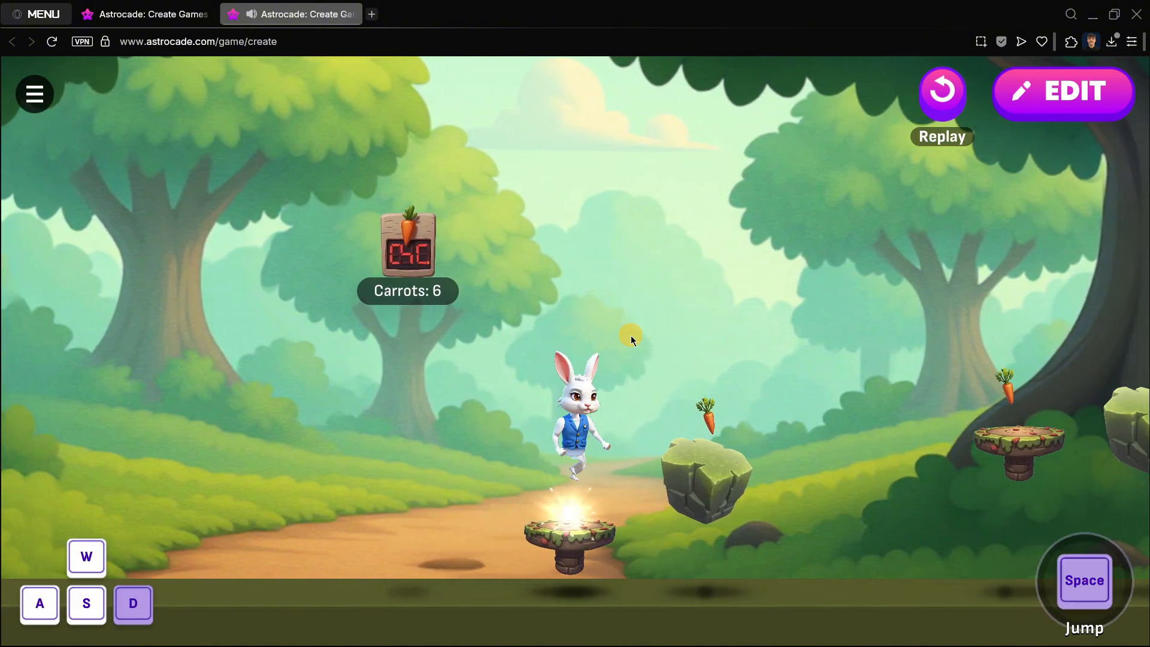
{"action": "key", "text": "a"}
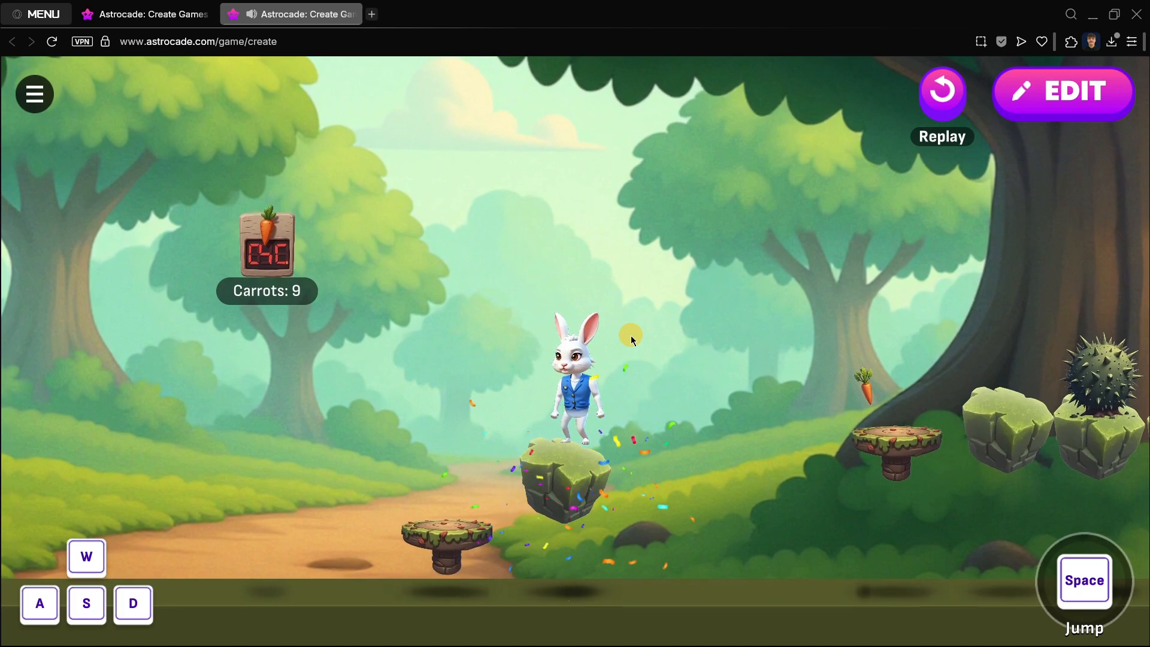
{"action": "key", "text": "ctrl+w"}
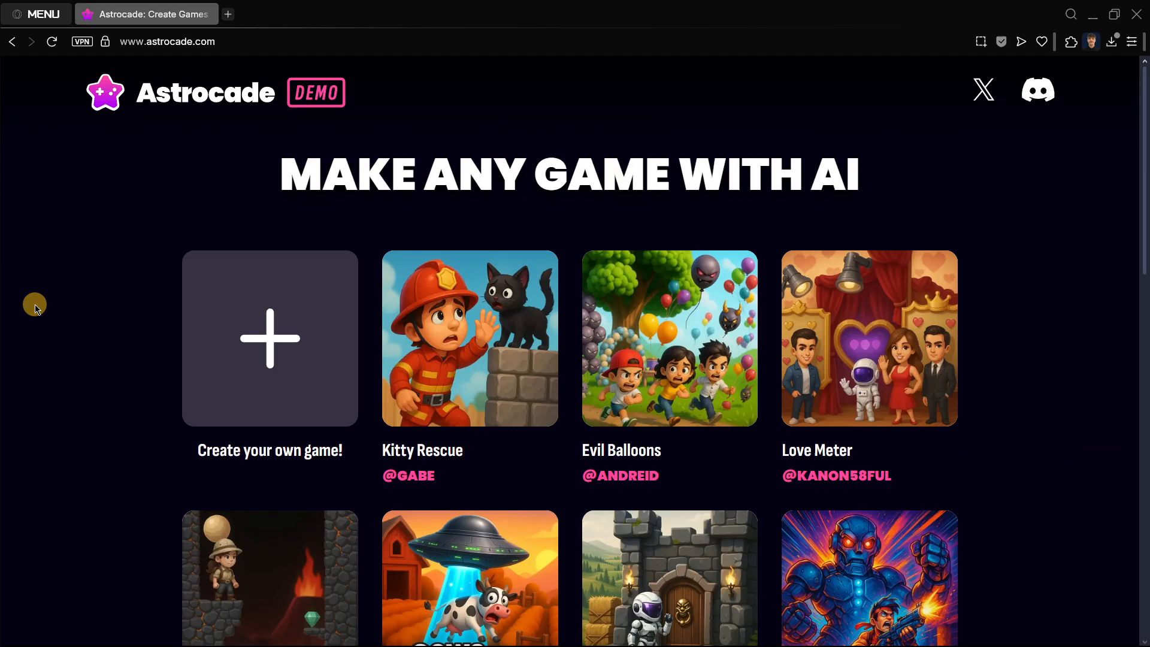